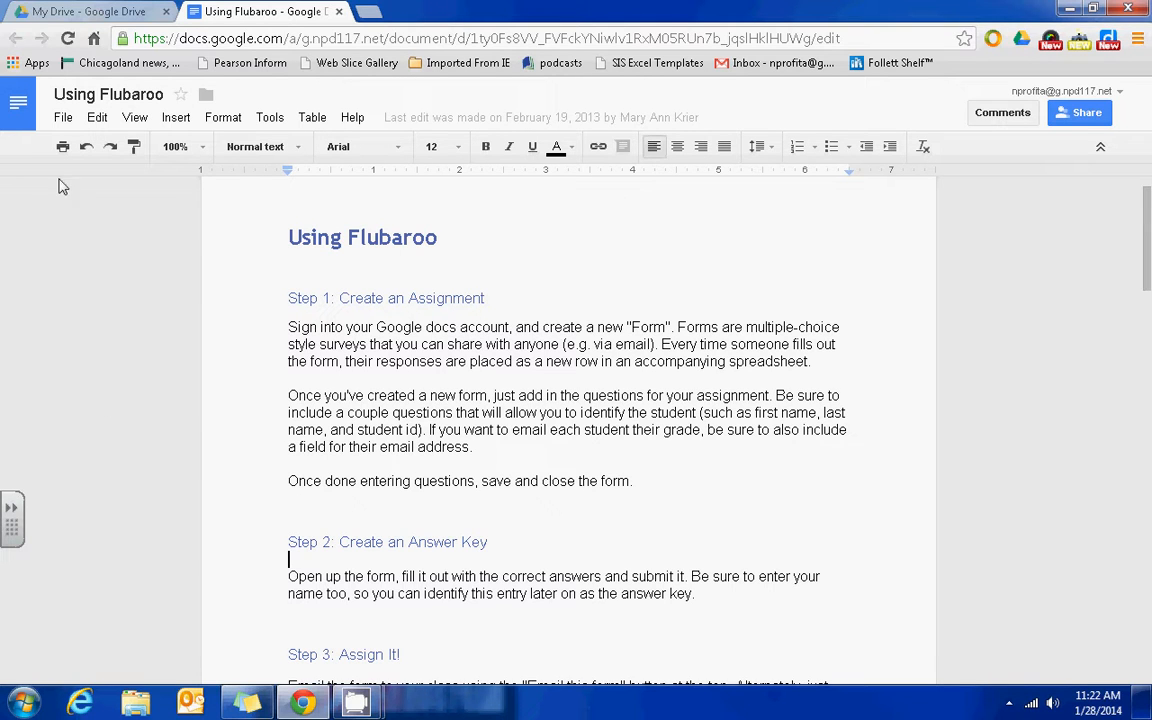
Switch to Google Drive and create a new form titled "Sample Assessment" with the Default theme.
{"action": "left_click", "coordinate": [47, 10]}
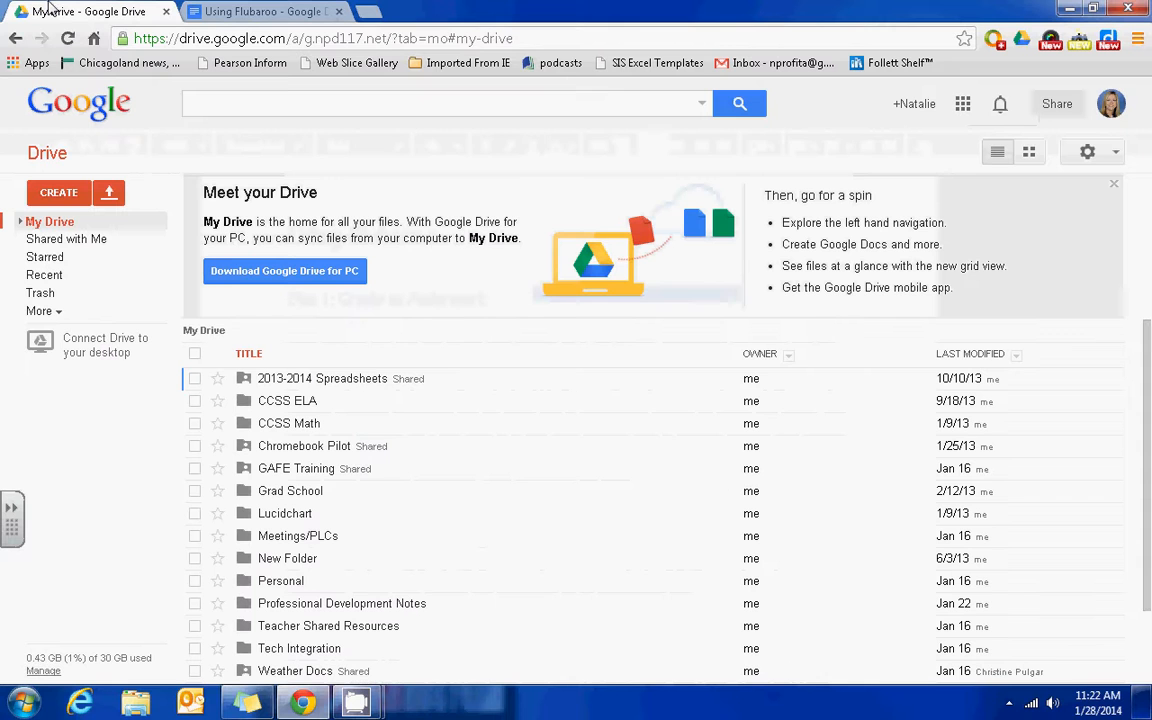
{"action": "left_click", "coordinate": [62, 193]}
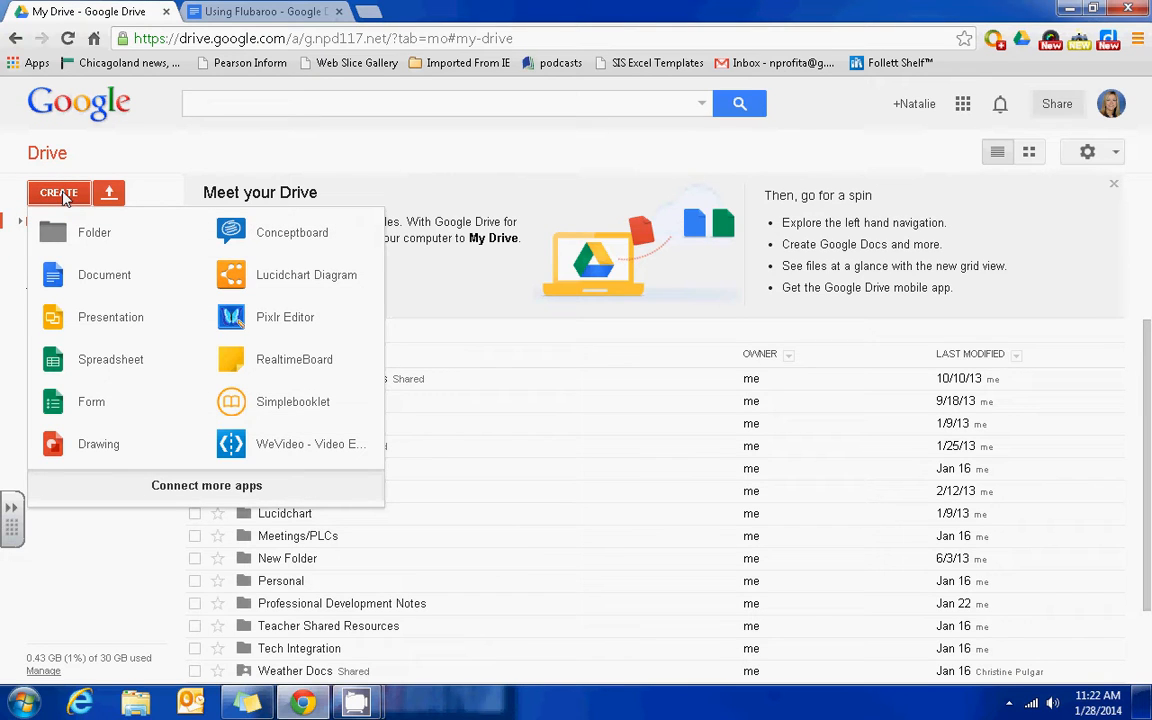
{"action": "left_click", "coordinate": [80, 418]}
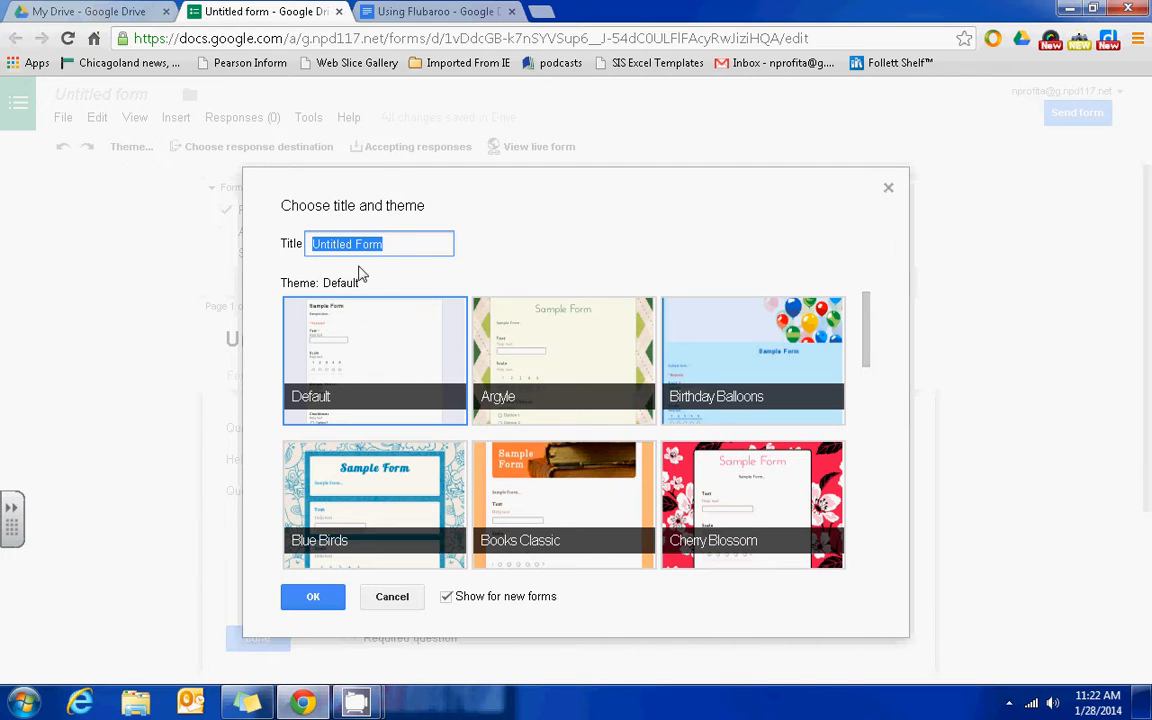
{"action": "type", "text": "S"}
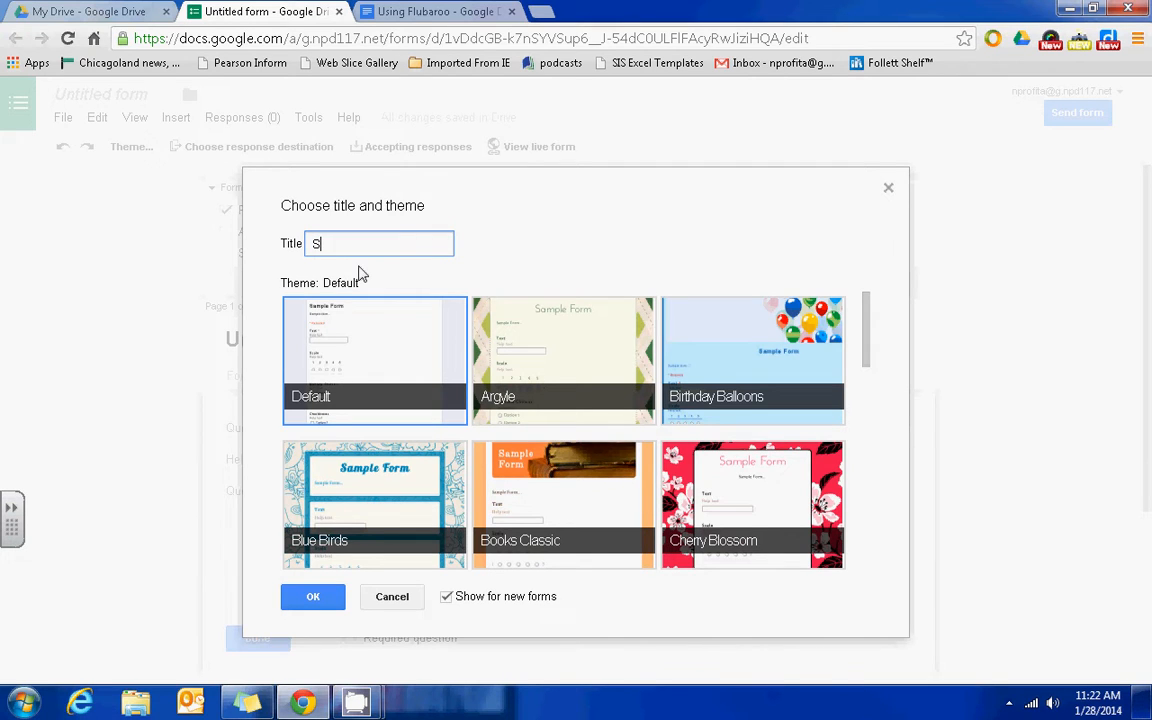
{"action": "type", "text": "ample Assessment"}
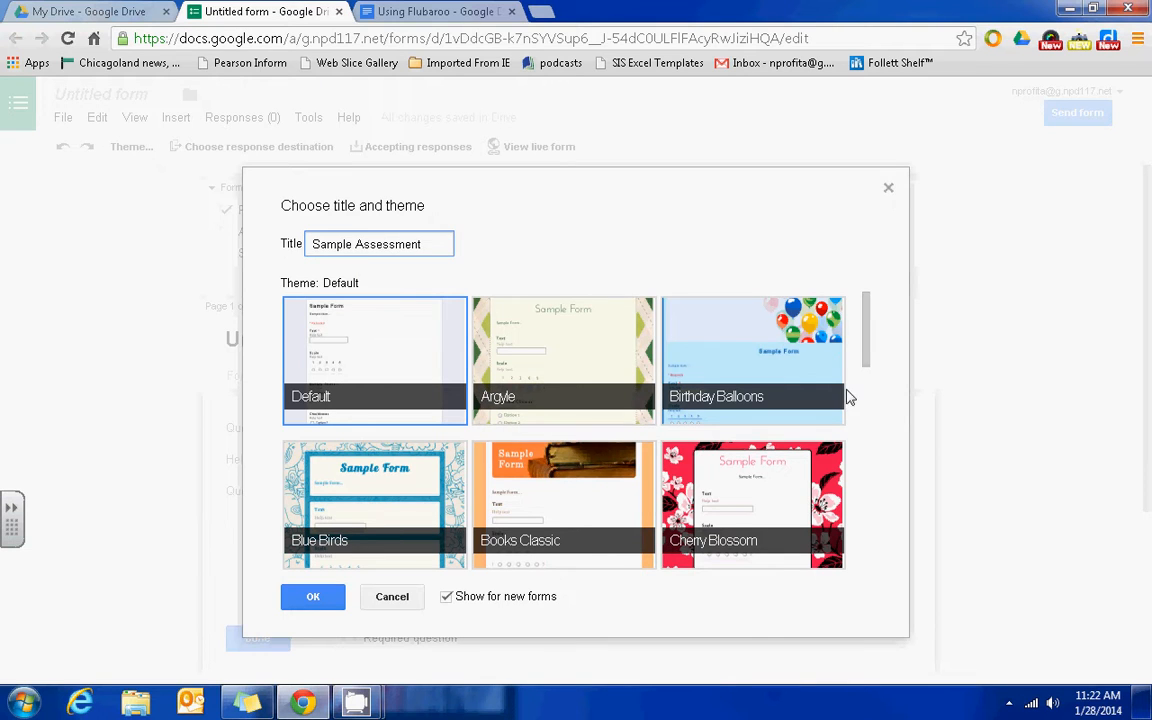
{"action": "mouse_move", "coordinate": [866, 367]}
{"action": "left_mouse_down"}
{"action": "mouse_move", "coordinate": [864, 545]}
{"action": "mouse_move", "coordinate": [866, 352]}
{"action": "left_mouse_up"}
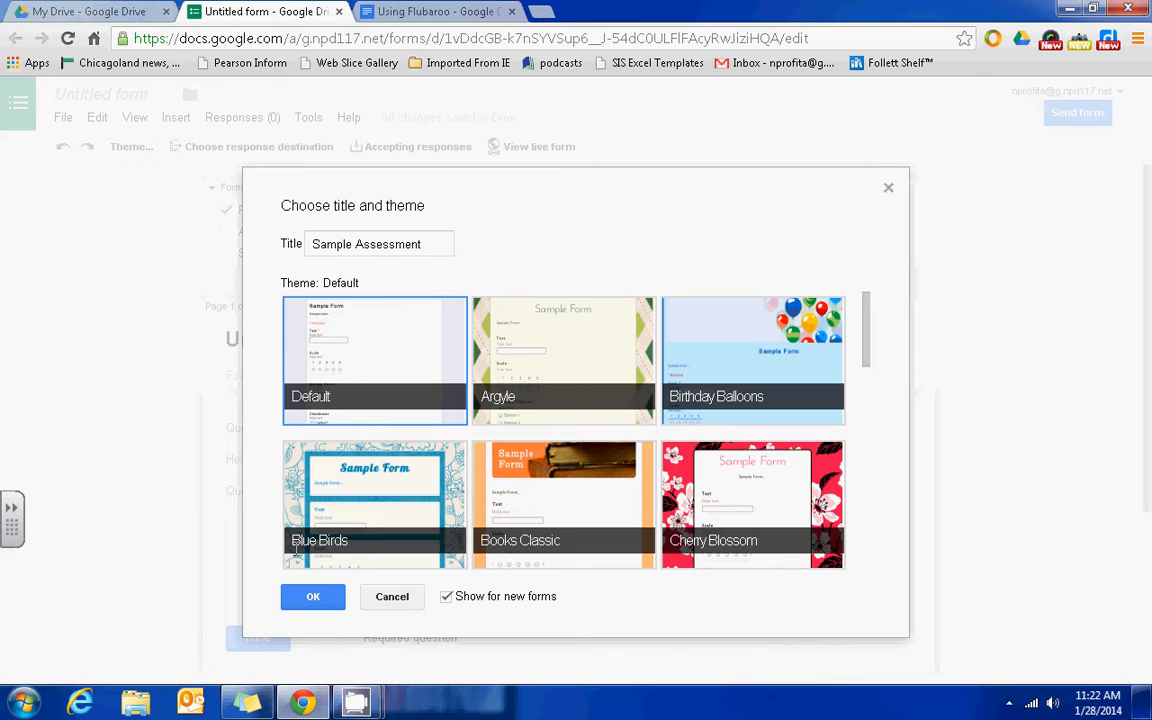
{"action": "left_click", "coordinate": [311, 596]}
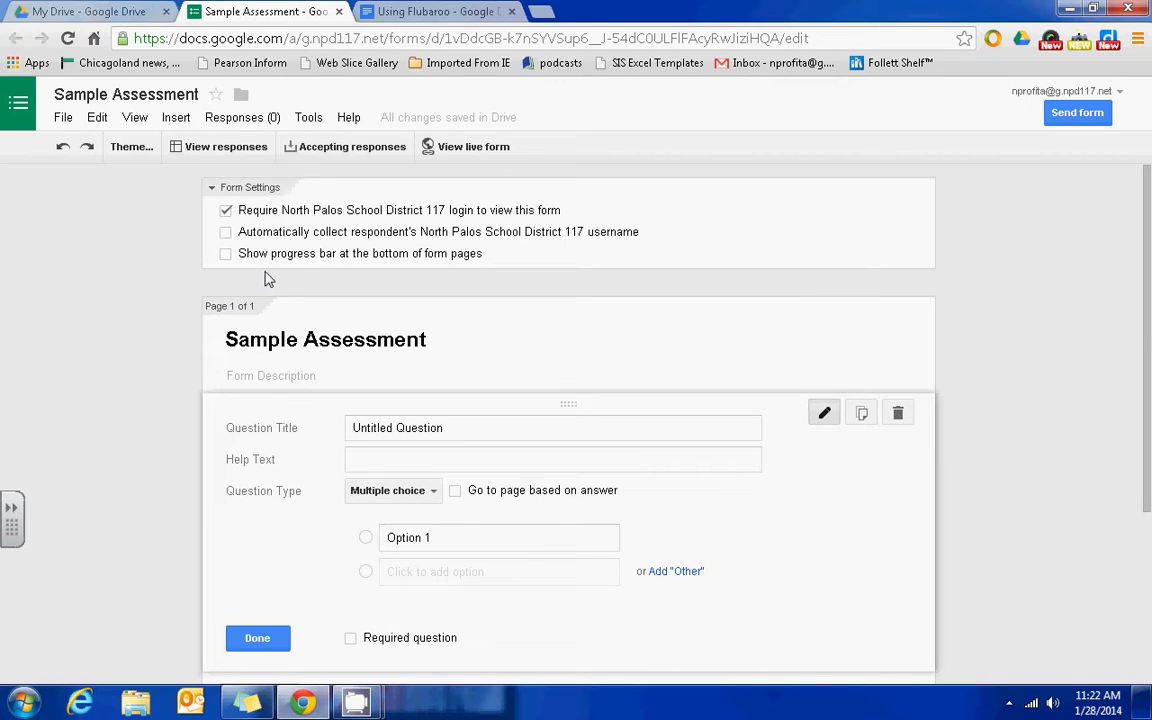
Turn on automatic collection of the respondent's school district username and check the linked responses spreadsheet.
{"action": "left_click", "coordinate": [226, 234]}
{"action": "left_click", "coordinate": [203, 152]}
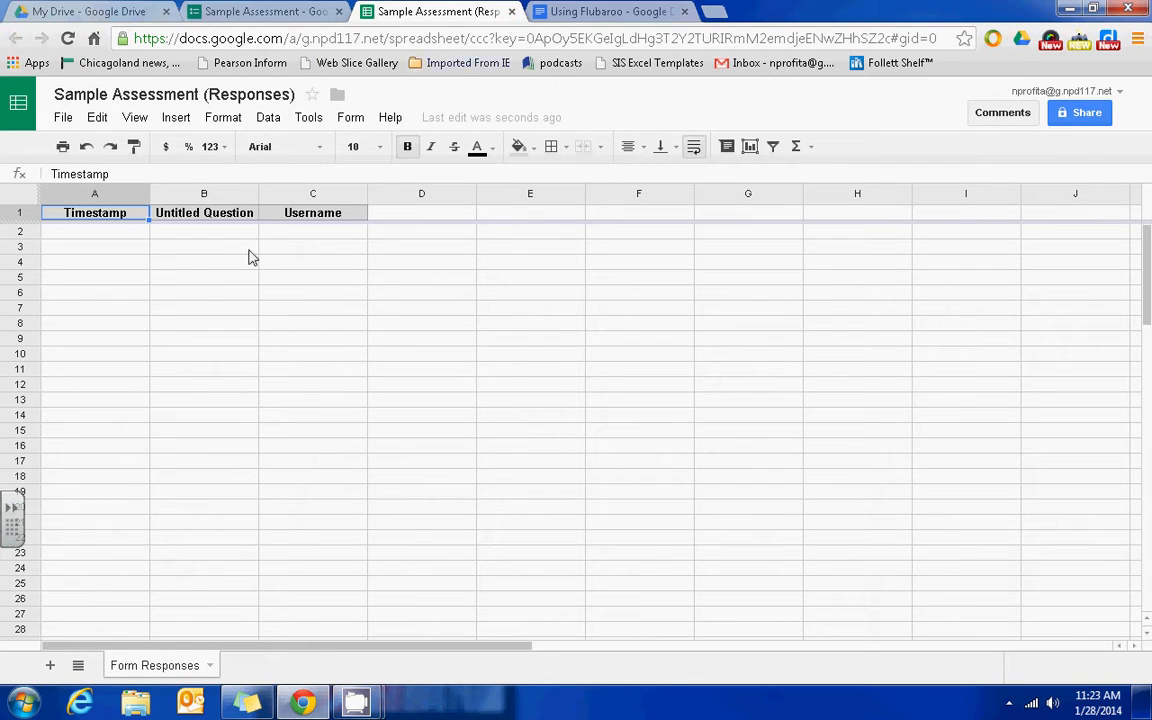
{"action": "key", "text": "ctrl+w"}
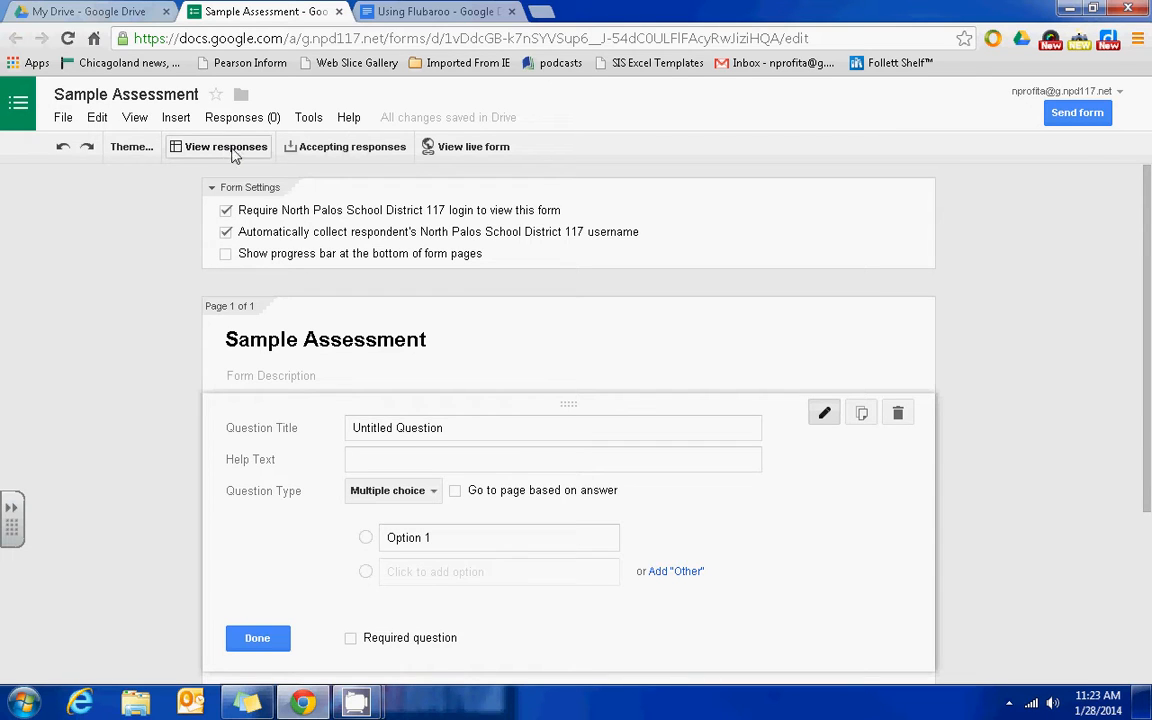
Stop the form from accepting responses, turn acceptance back on, and preview the live form.
{"action": "left_click", "coordinate": [345, 148]}
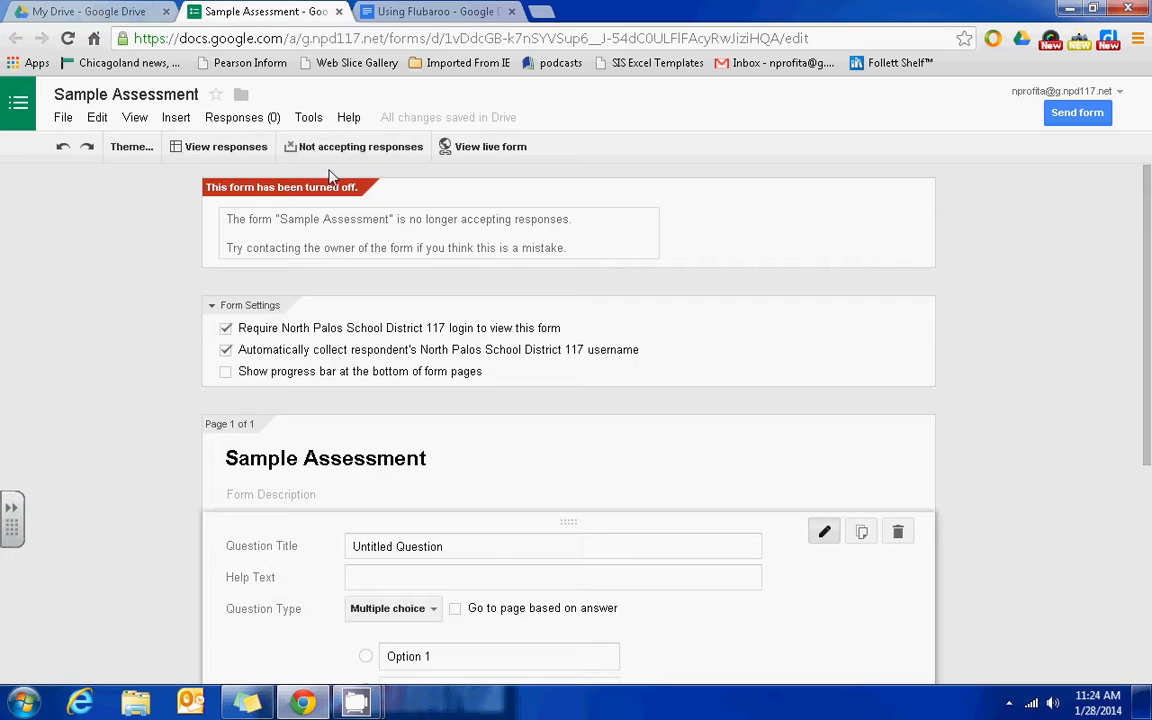
{"action": "left_click", "coordinate": [340, 147]}
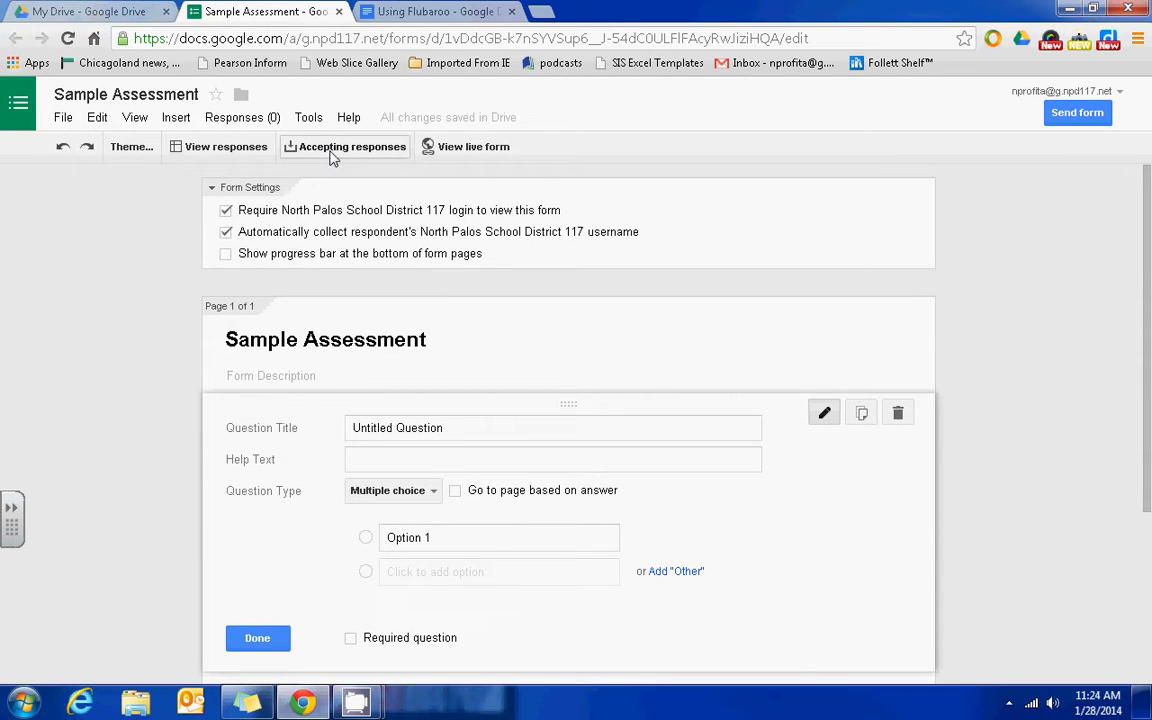
{"action": "left_click", "coordinate": [477, 157]}
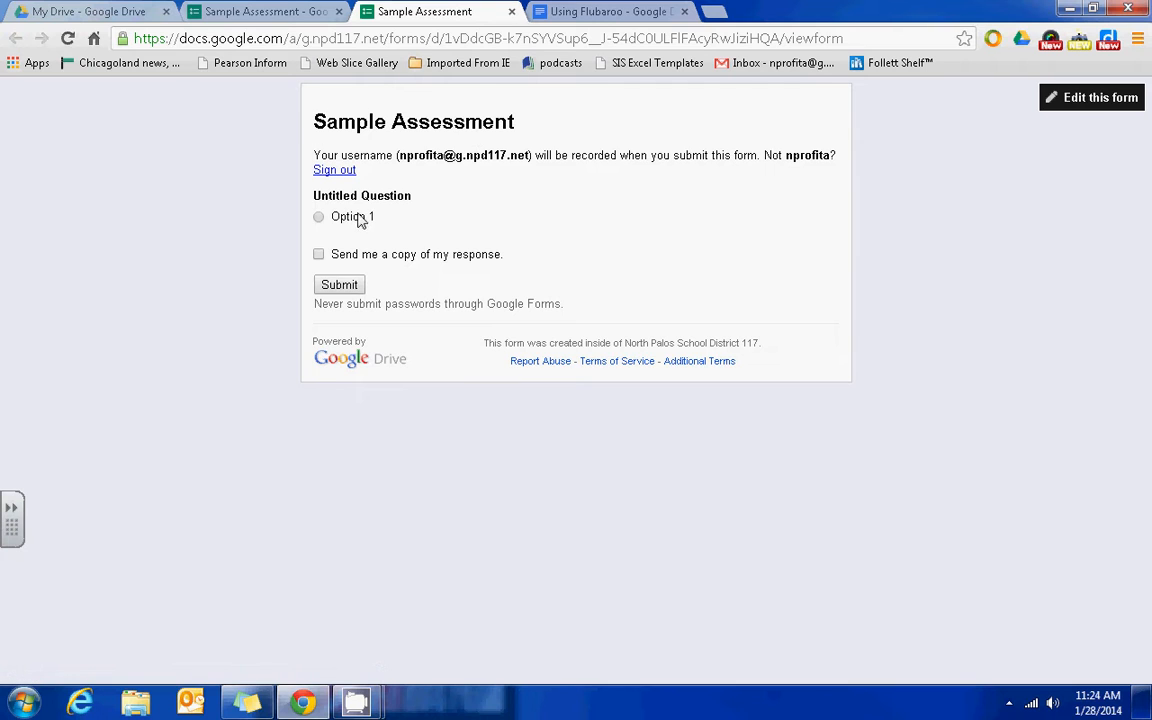
{"action": "left_click", "coordinate": [512, 12]}
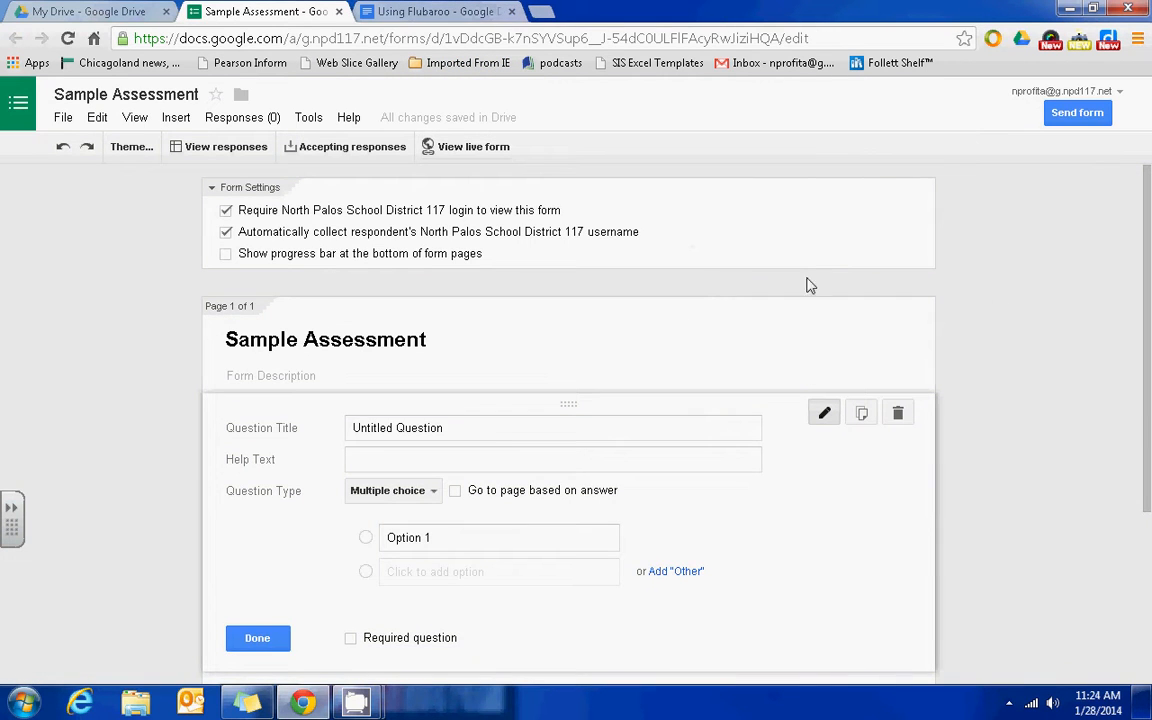
Title the first question "What is your favorite color?" and set its question type to Multiple choice.
{"action": "left_click_drag", "start_coordinate": [1150, 270], "coordinate": [1150, 362]}
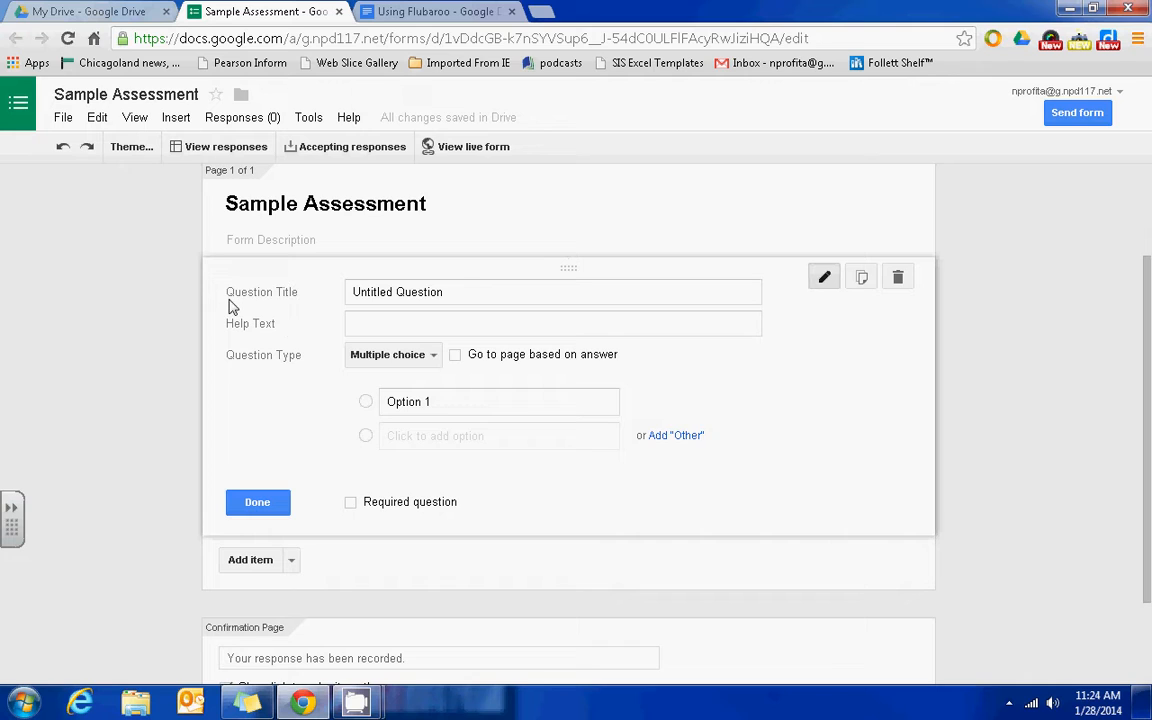
{"action": "left_click", "coordinate": [366, 292]}
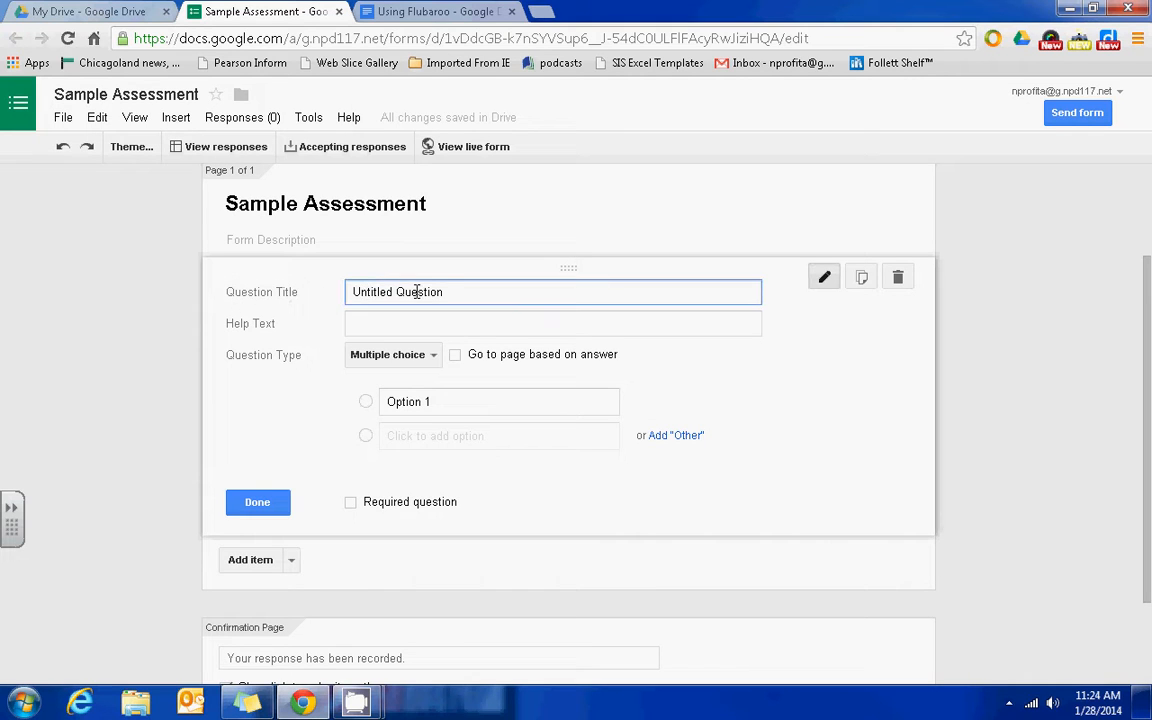
{"action": "left_click_drag", "start_coordinate": [446, 292], "coordinate": [289, 288]}
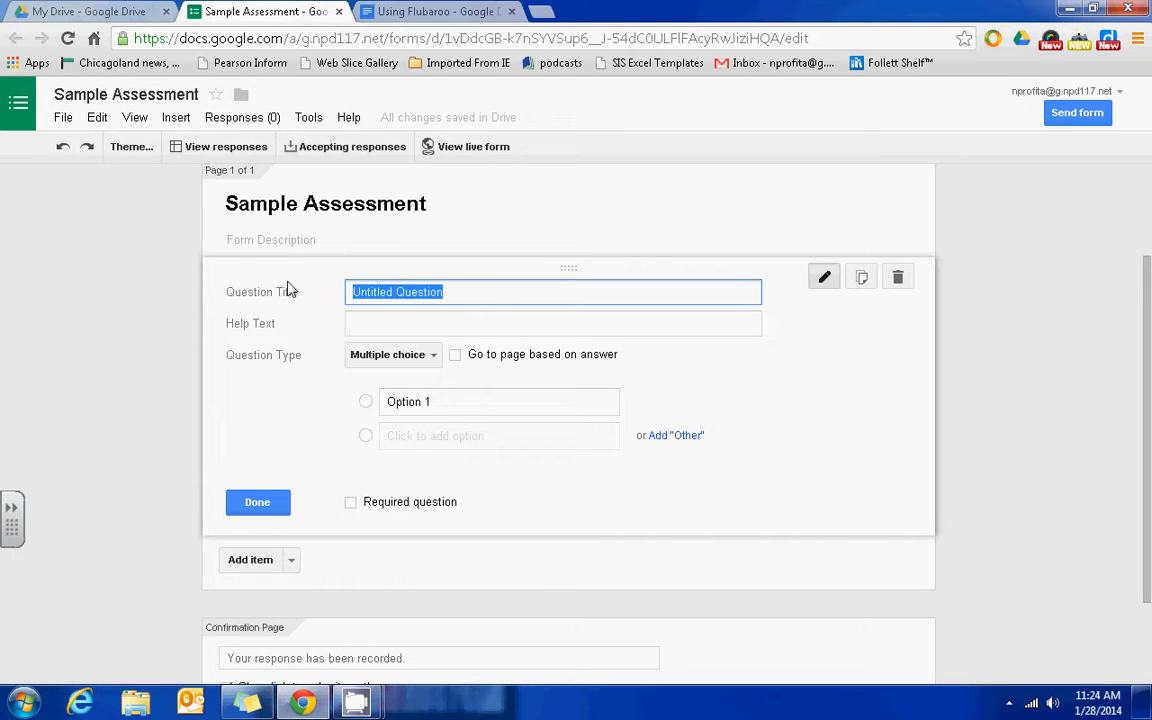
{"action": "type", "text": "W"}
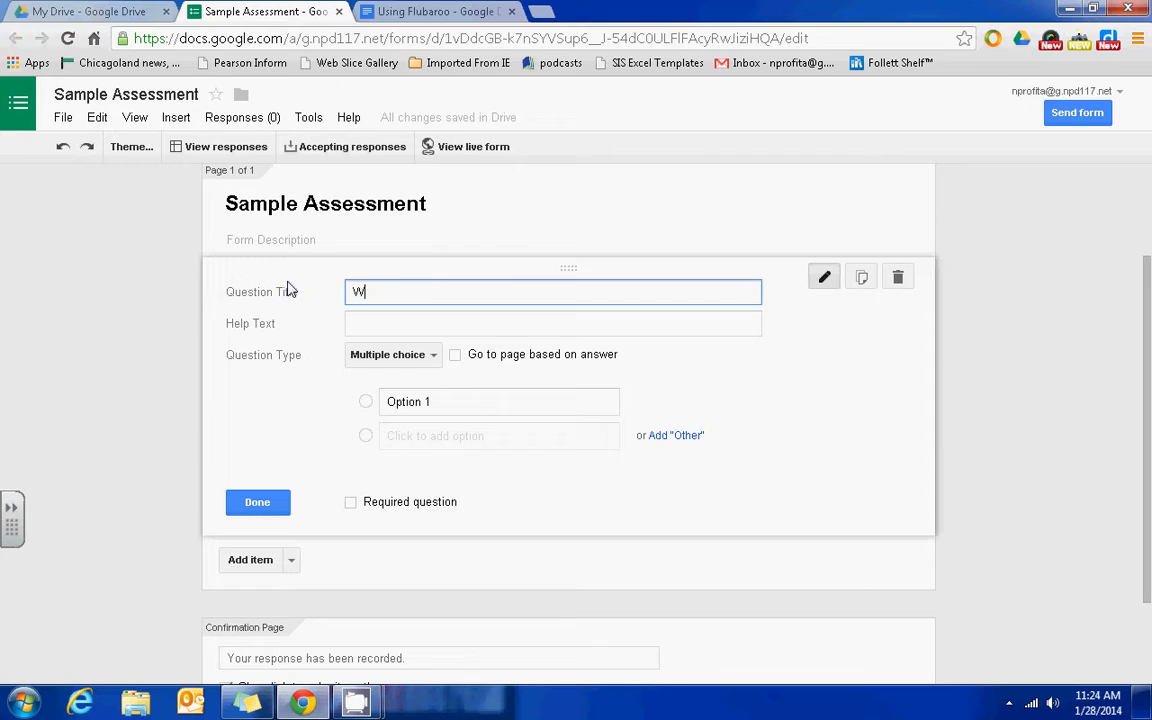
{"action": "type", "text": "hat is your favorite color?"}
{"action": "left_click", "coordinate": [366, 323]}
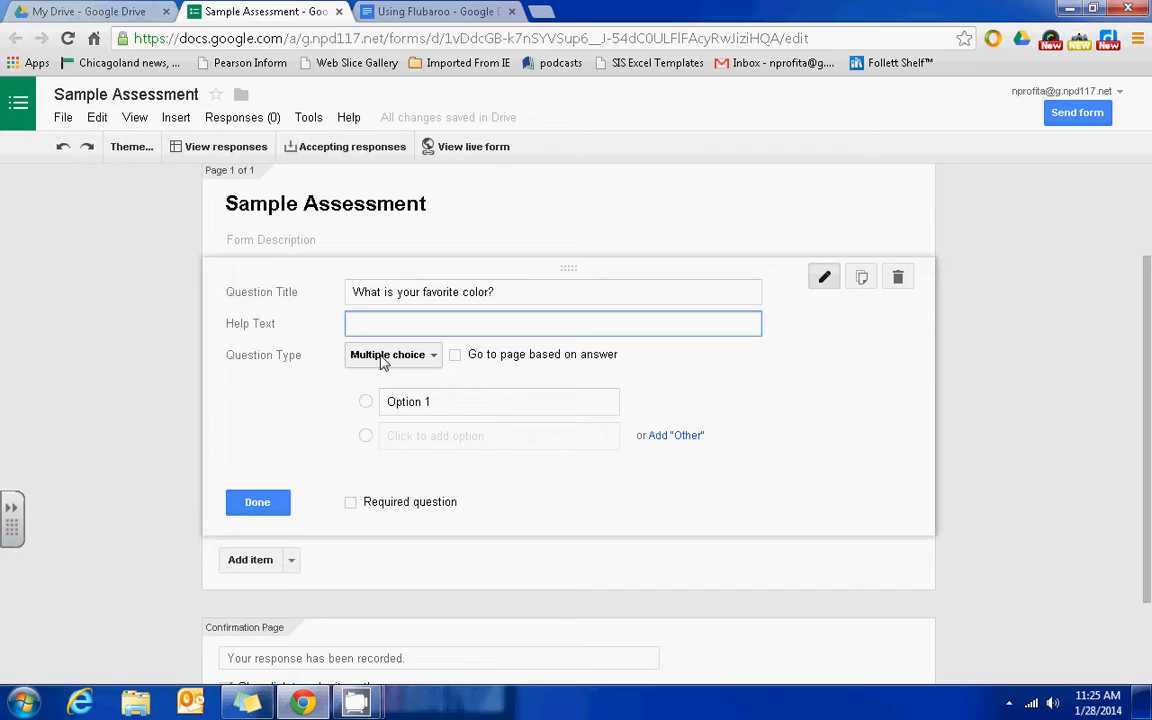
{"action": "left_click", "coordinate": [382, 358]}
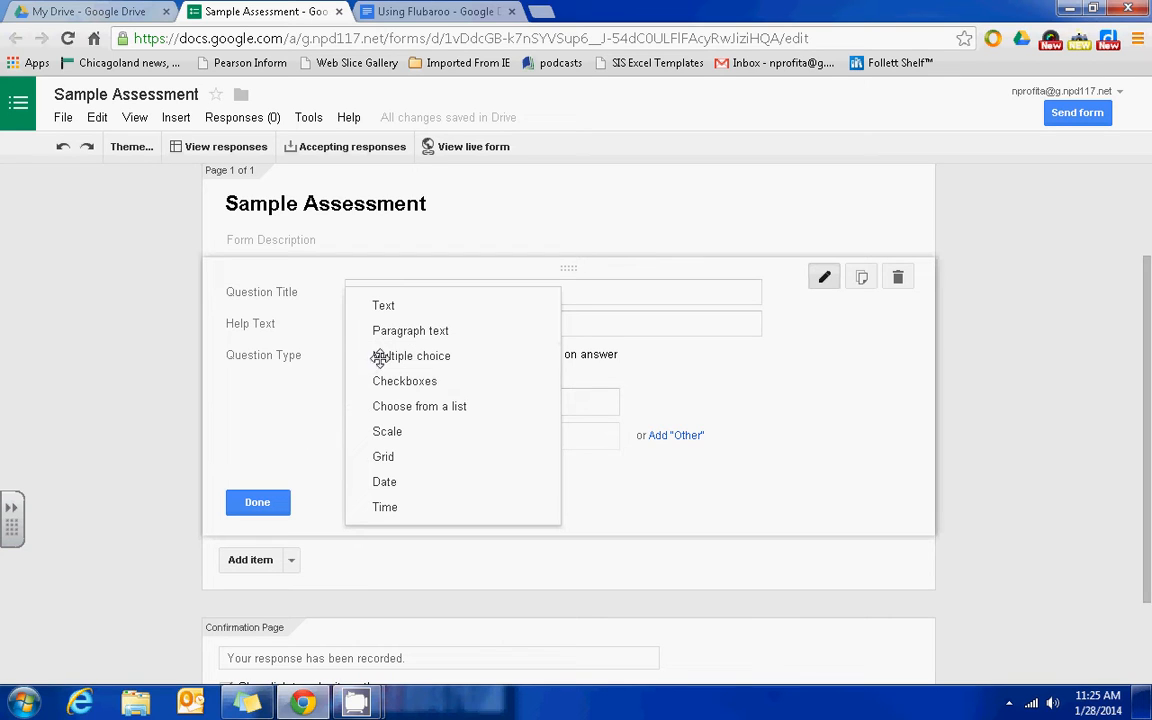
{"action": "left_click", "coordinate": [424, 357]}
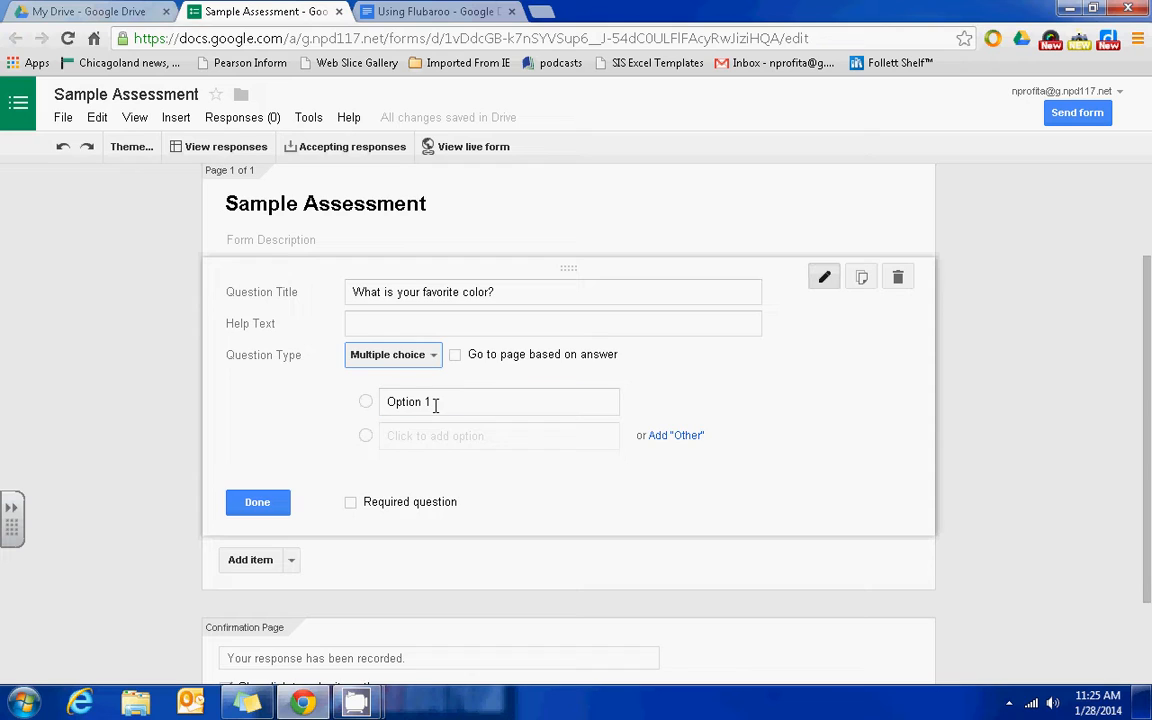
Enter "Red" and "Blue" as the first two answer options of the favorite color question.
{"action": "left_click", "coordinate": [435, 405]}
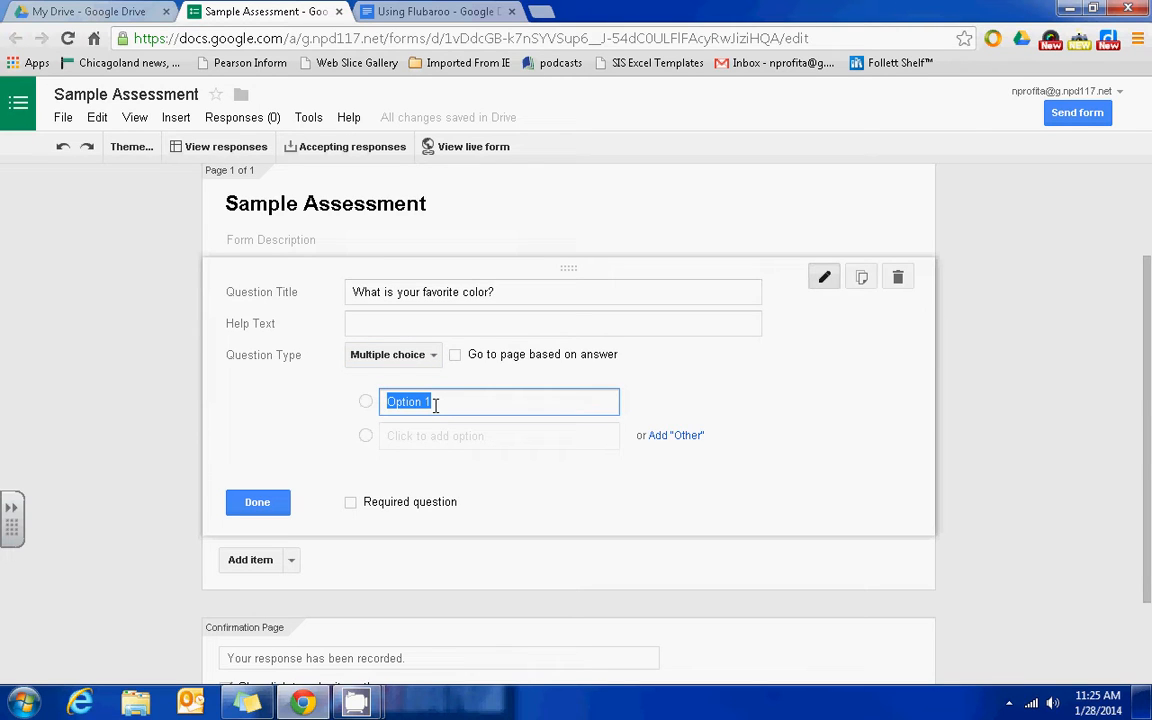
{"action": "type", "text": "Red"}
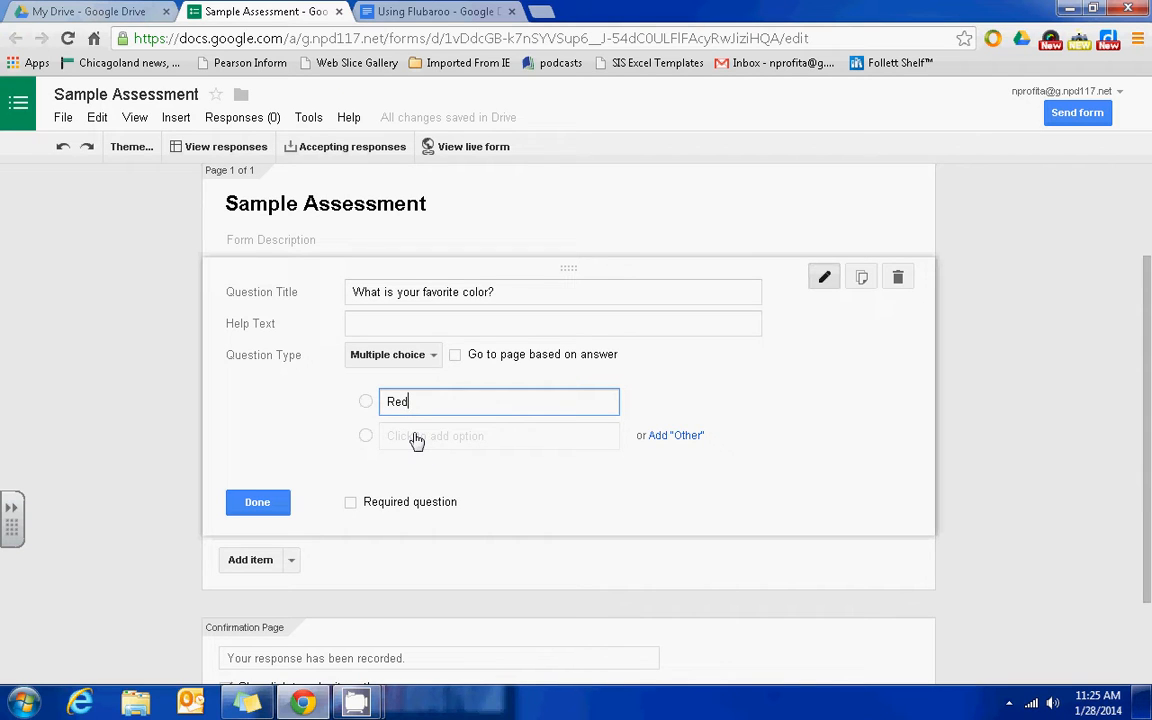
{"action": "left_click", "coordinate": [416, 438]}
{"action": "key", "text": "BackSpace"}
{"action": "key", "text": "BackSpace"}
{"action": "key", "text": "BackSpace"}
{"action": "key", "text": "BackSpace"}
{"action": "key", "text": "BackSpace"}
{"action": "key", "text": "BackSpace"}
{"action": "key", "text": "BackSpace"}
{"action": "key", "text": "BackSpace"}
{"action": "type", "text": "Blue"}
Add "Yellow" and "Green" as the third and fourth answer options of the favorite color question.
{"action": "left_click", "coordinate": [409, 478]}
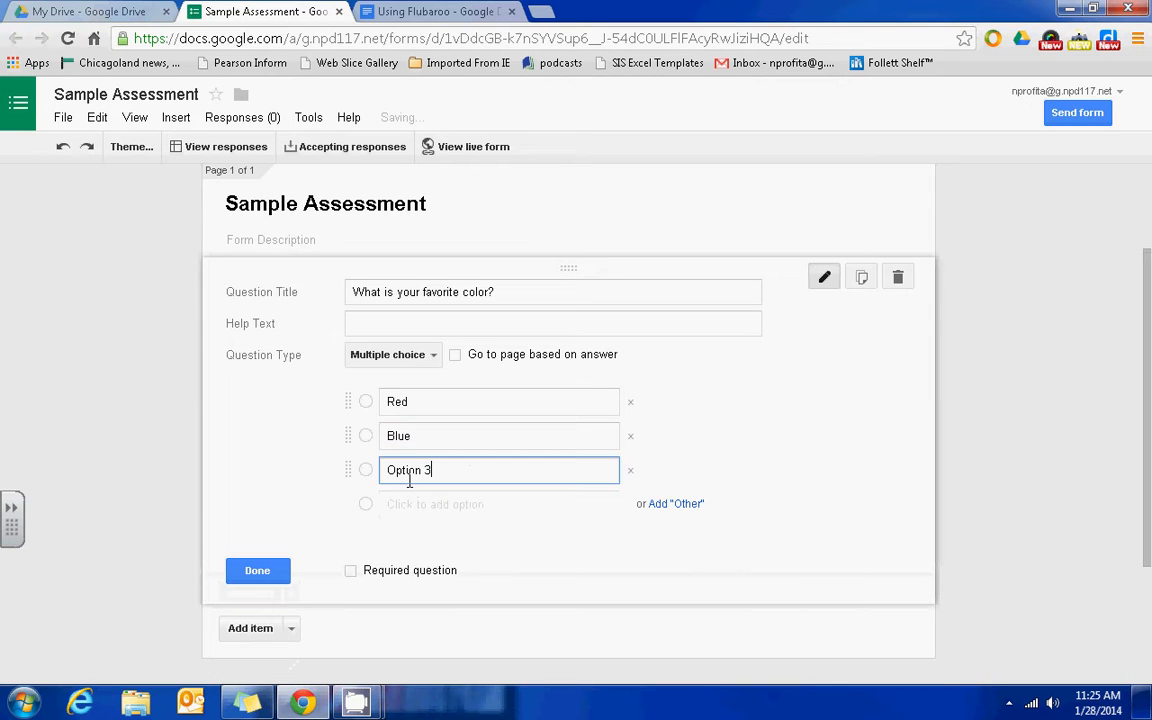
{"action": "key", "text": "BackSpace"}
{"action": "key", "text": "BackSpace"}
{"action": "key", "text": "BackSpace"}
{"action": "key", "text": "BackSpace"}
{"action": "key", "text": "BackSpace"}
{"action": "key", "text": "BackSpace"}
{"action": "key", "text": "BackSpace"}
{"action": "key", "text": "BackSpace"}
{"action": "type", "text": "Yellow"}
{"action": "left_click", "coordinate": [409, 505]}
{"action": "type", "text": "G"}
{"action": "key", "text": "BackSpace"}
{"action": "key", "text": "BackSpace"}
{"action": "key", "text": "BackSpace"}
{"action": "key", "text": "BackSpace"}
{"action": "key", "text": "BackSpace"}
{"action": "key", "text": "BackSpace"}
{"action": "key", "text": "BackSpace"}
{"action": "key", "text": "BackSpace"}
{"action": "key", "text": "BackSpace"}
{"action": "type", "text": "Green"}
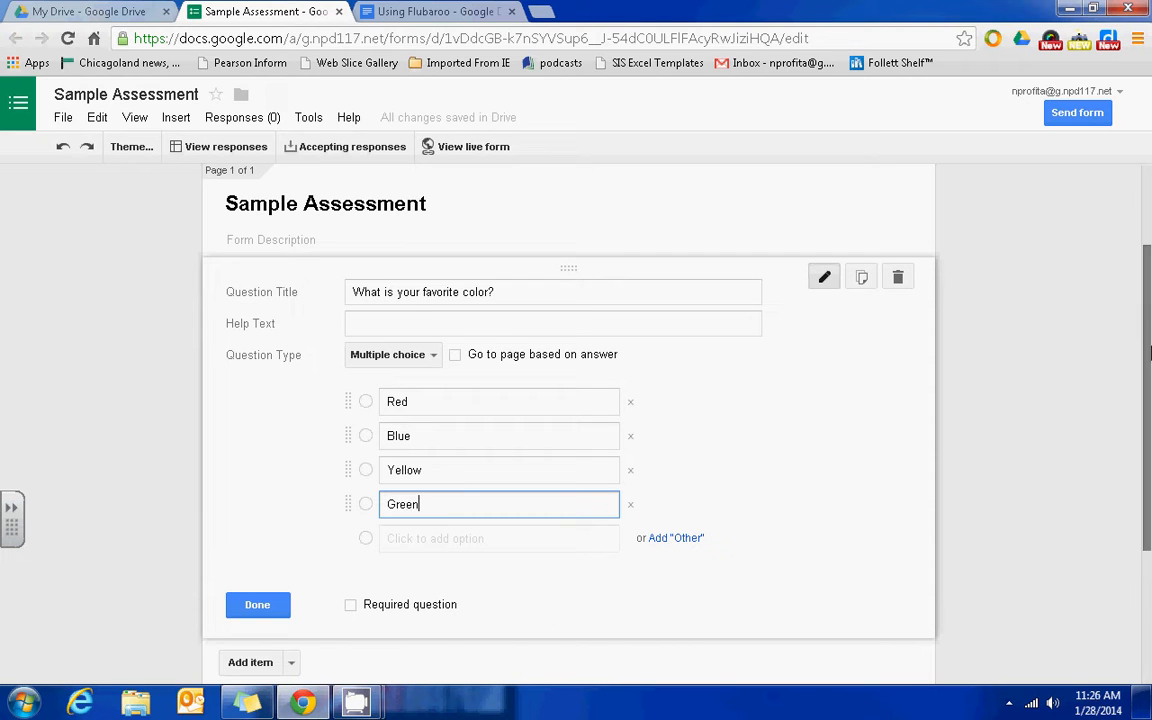
Mark the favorite color question as required.
{"action": "scroll", "coordinate": [540, 506], "scroll_direction": "down", "scroll_amount": 1}
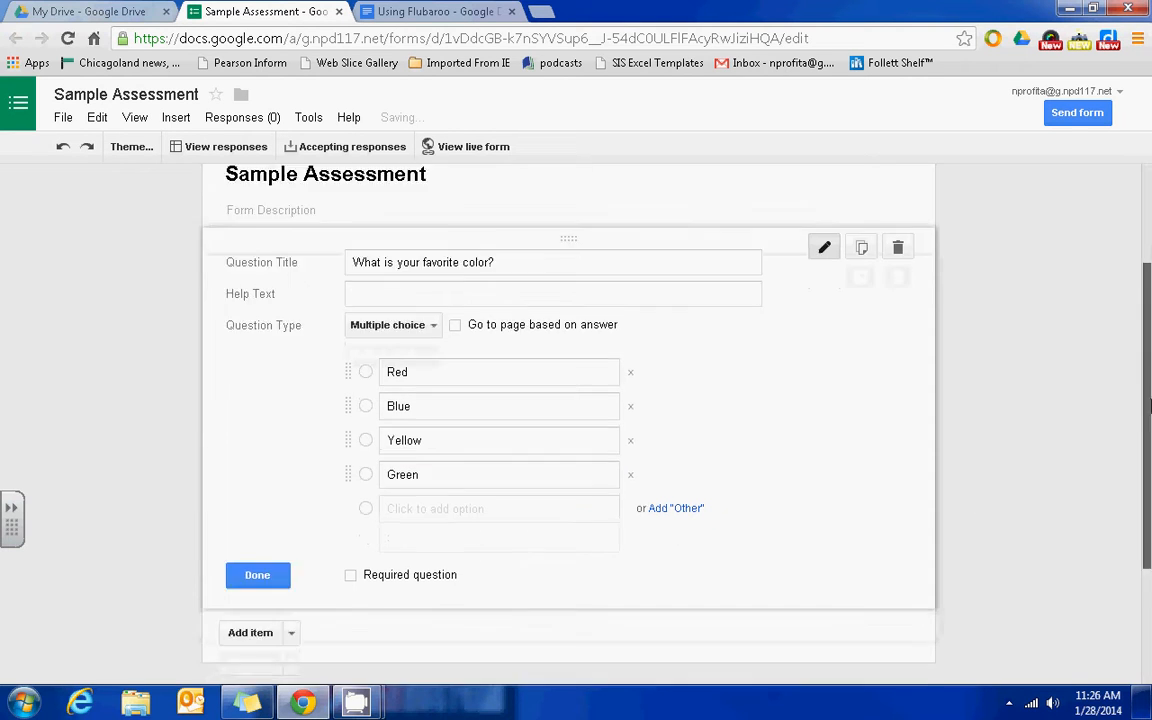
{"action": "left_click", "coordinate": [352, 493]}
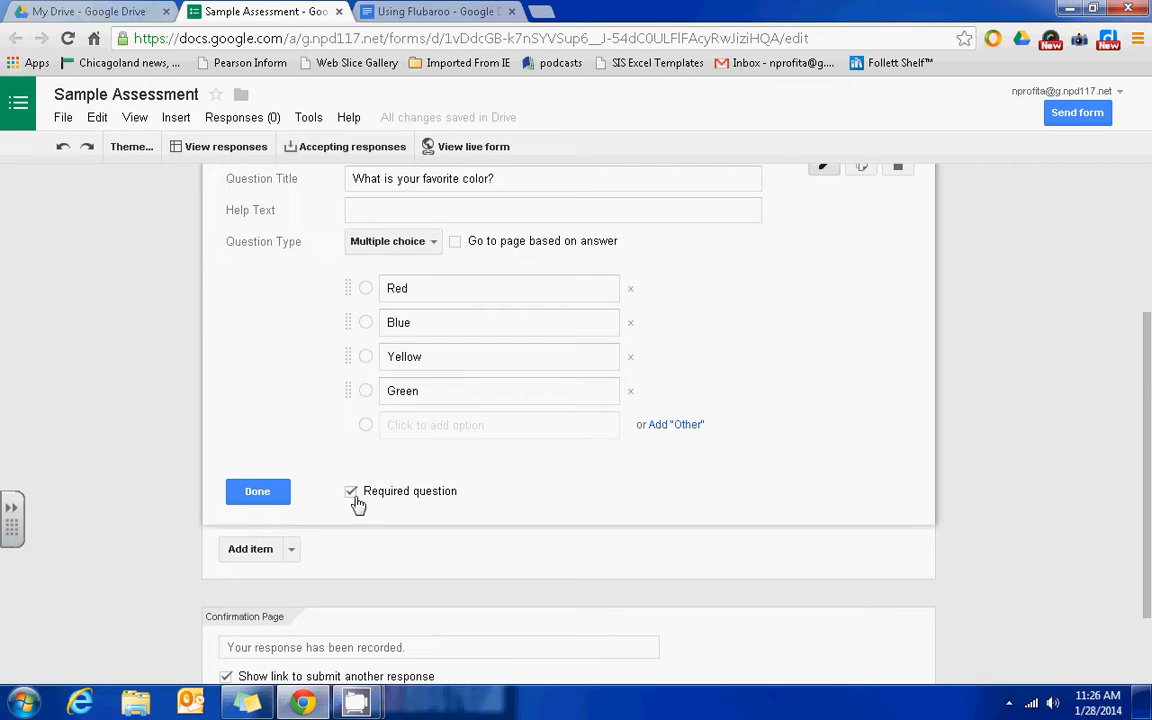
Add a blank text question below the favorite color question and delete it again.
{"action": "left_click", "coordinate": [252, 552]}
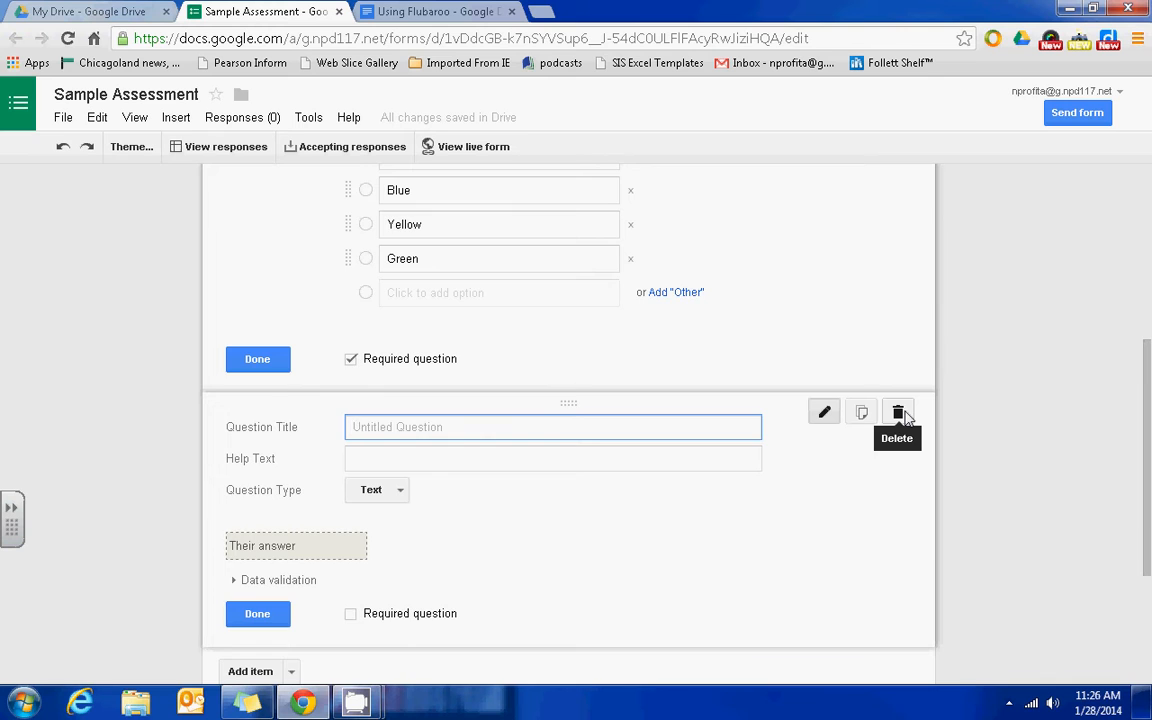
{"action": "left_click", "coordinate": [898, 413]}
Disable the confirmation page's link for submitting another response.
{"action": "scroll", "coordinate": [1150, 558], "scroll_direction": "down", "scroll_amount": 2}
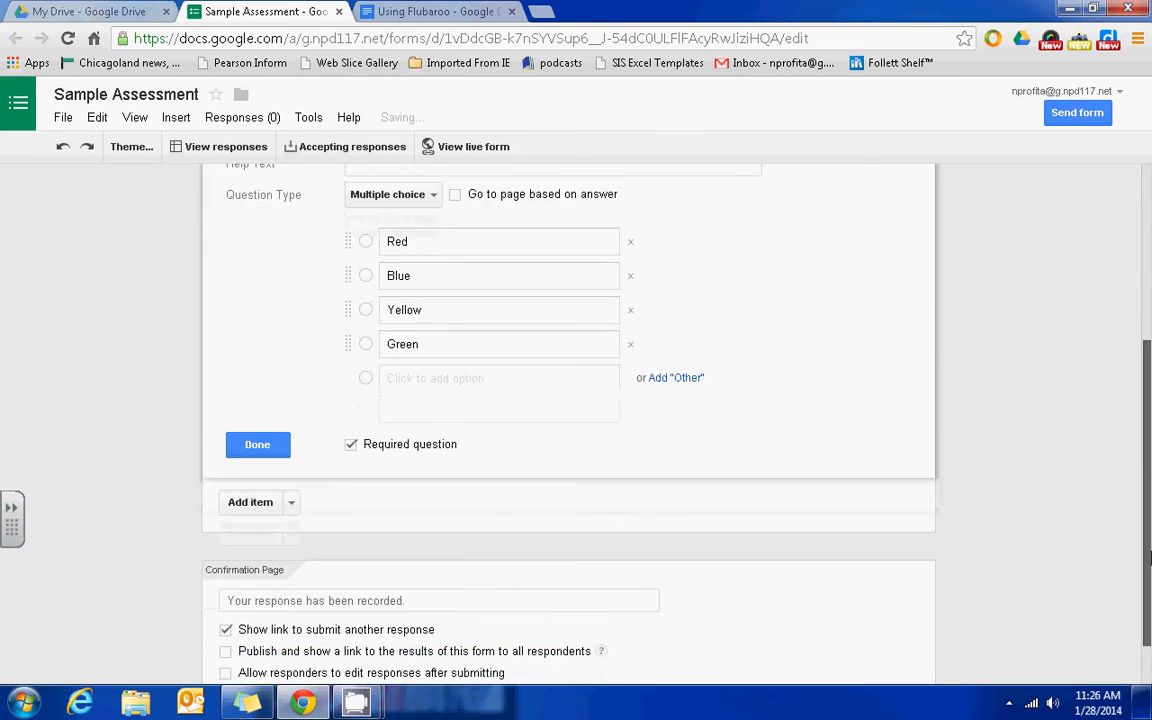
{"action": "scroll", "coordinate": [1150, 558], "scroll_direction": "down", "scroll_amount": 1}
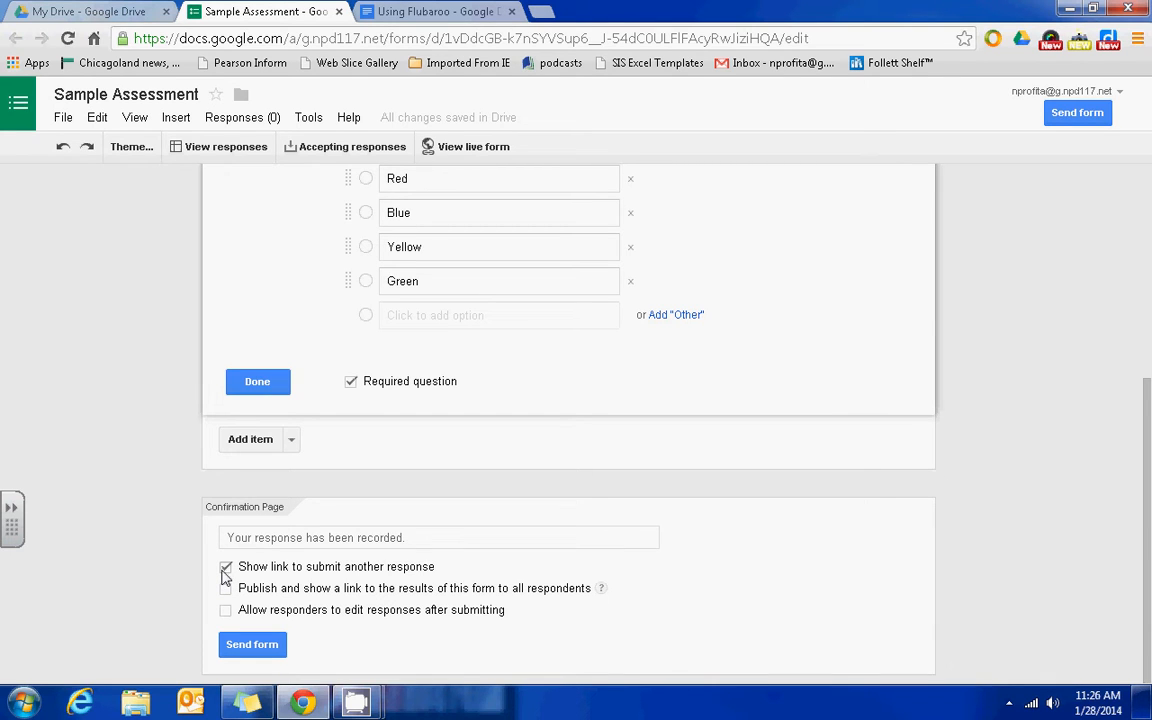
{"action": "left_click", "coordinate": [225, 568]}
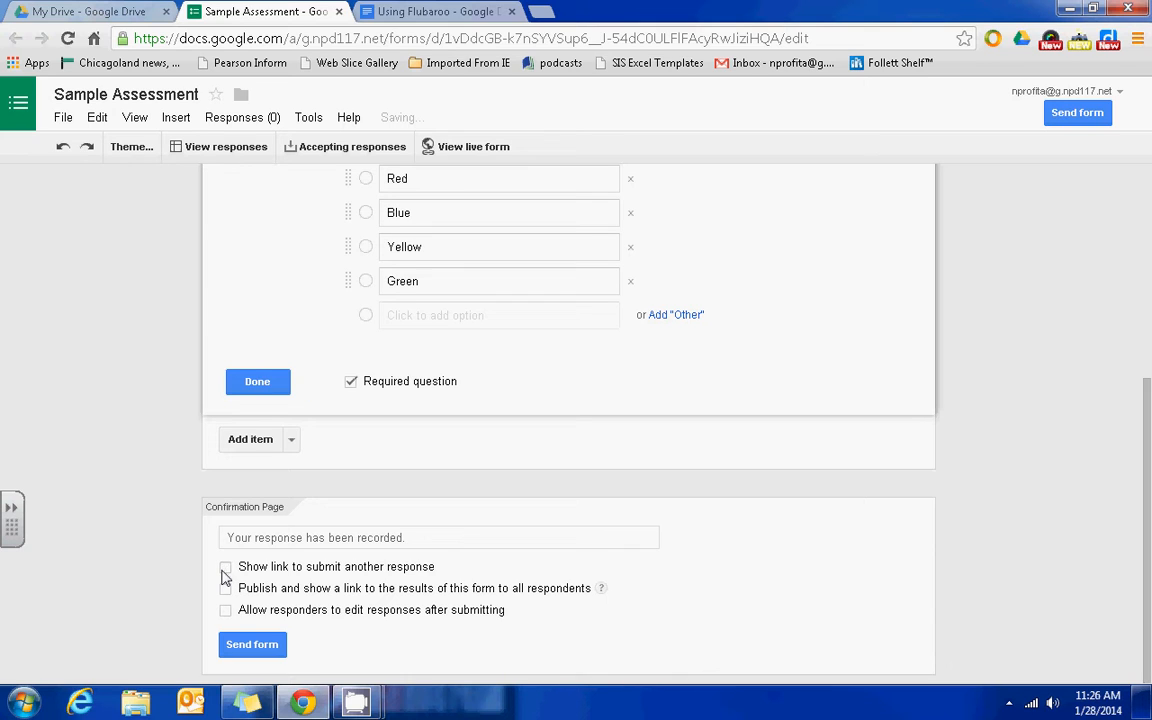
{"action": "left_click", "coordinate": [285, 537]}
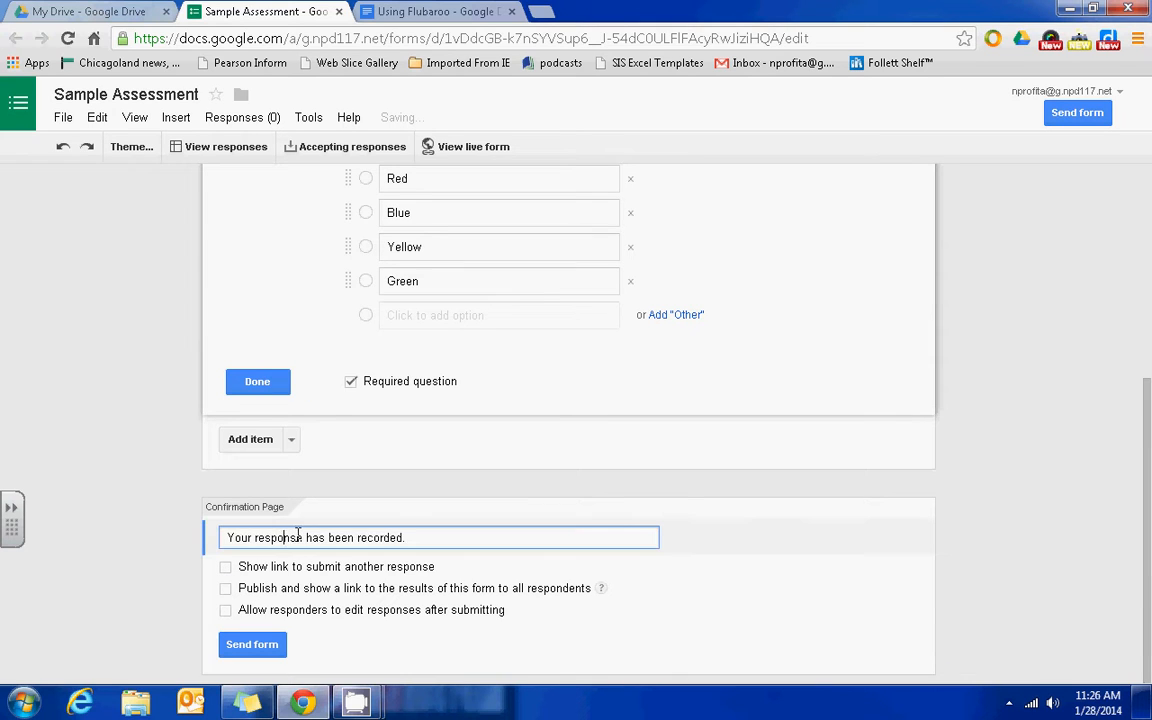
{"action": "left_click_drag", "start_coordinate": [405, 537], "coordinate": [226, 539]}
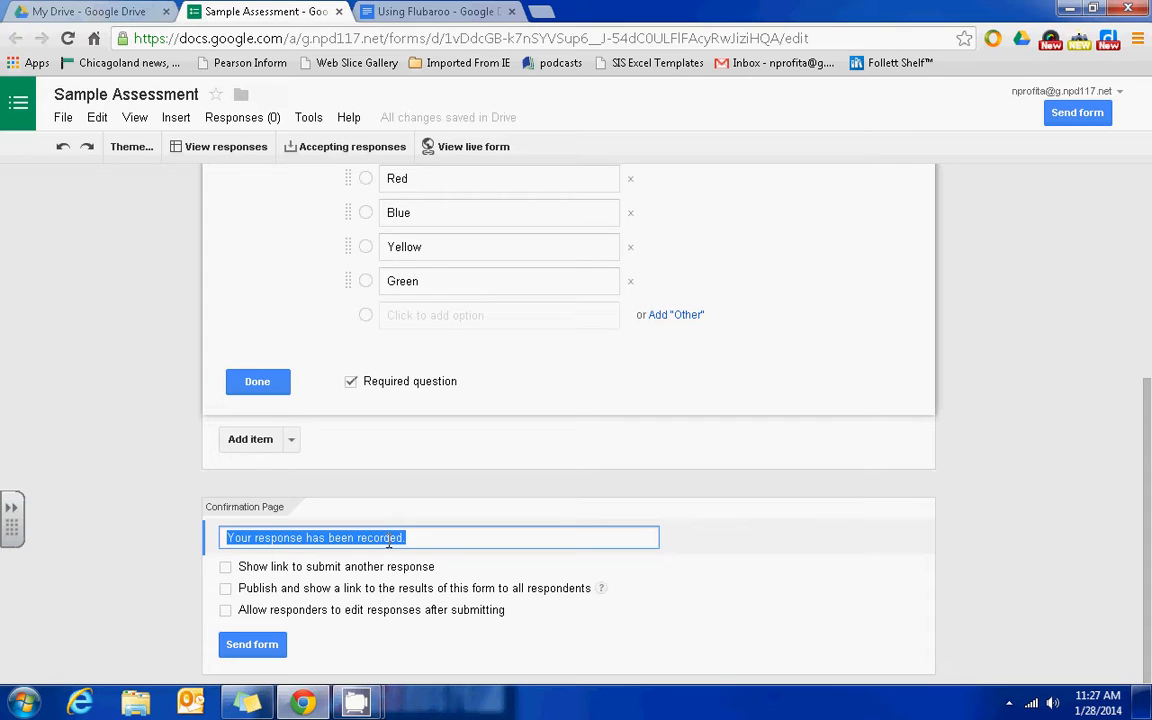
{"action": "left_click", "coordinate": [238, 556]}
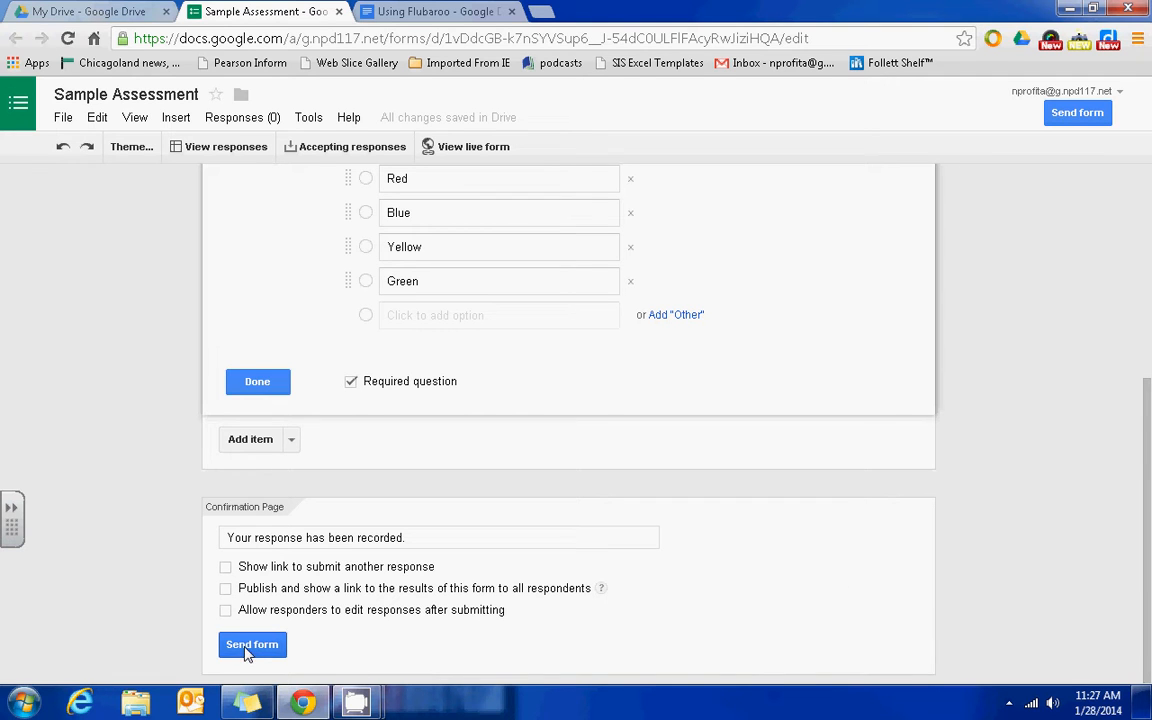
Return to the "Using Flubaroo" document to read its instructions on creating an answer key.
{"action": "left_click_drag", "start_coordinate": [1147, 609], "coordinate": [1077, 319]}
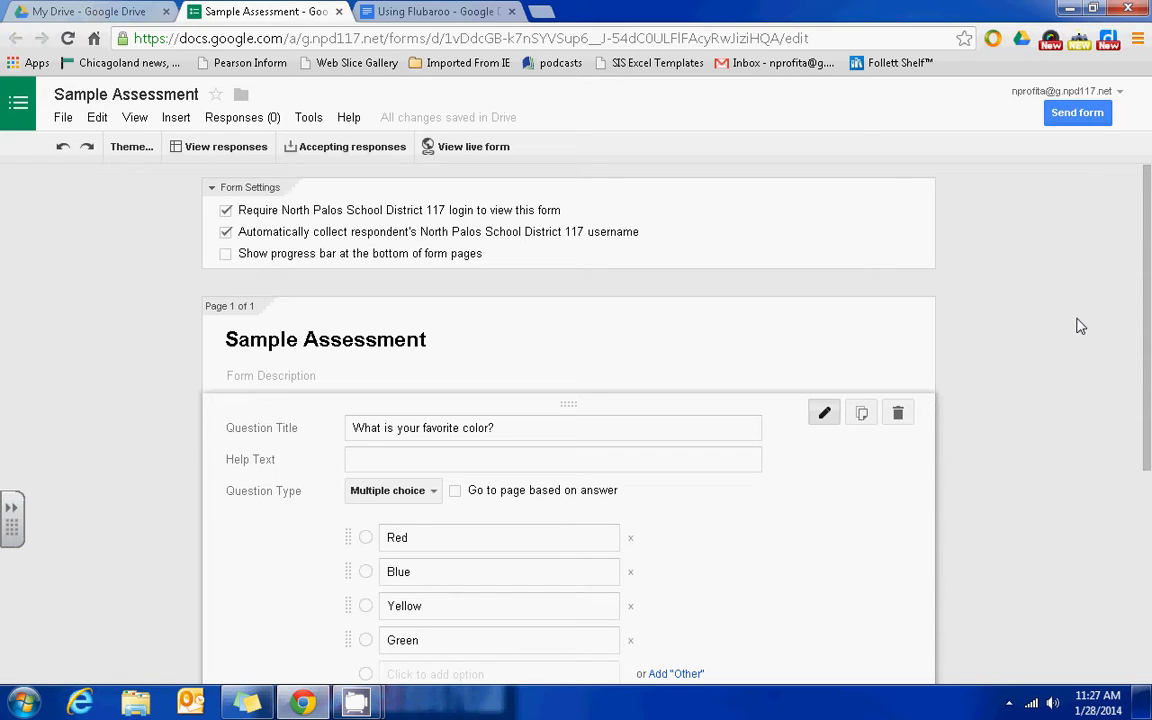
{"action": "left_click", "coordinate": [413, 14]}
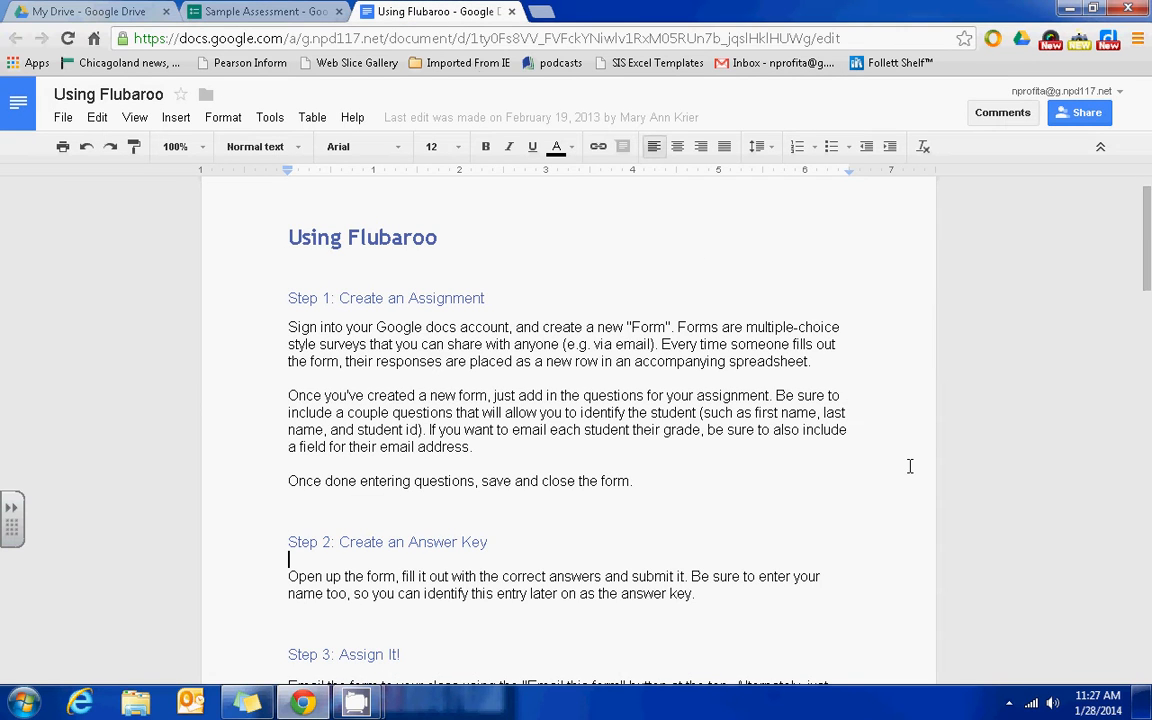
Open the live Sample Assessment form, submit the answer key with Blue as favorite color, and close the response page.
{"action": "left_click_drag", "start_coordinate": [1148, 245], "coordinate": [1150, 290]}
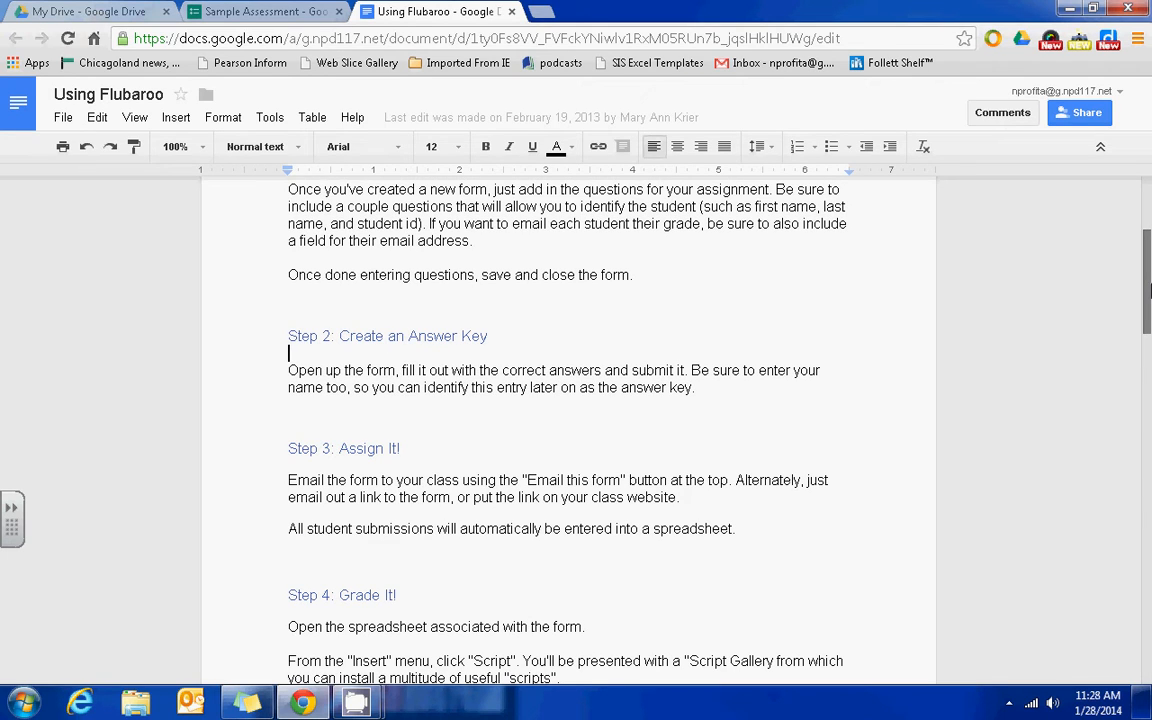
{"action": "left_click", "coordinate": [223, 14]}
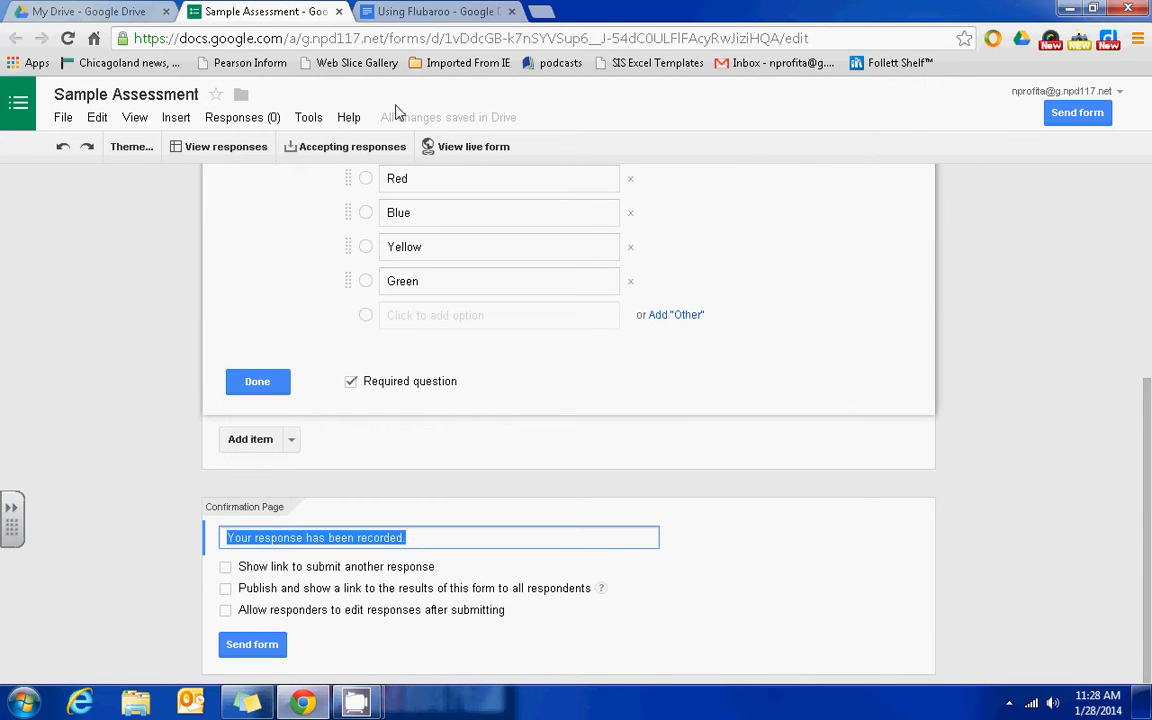
{"action": "left_click", "coordinate": [471, 150]}
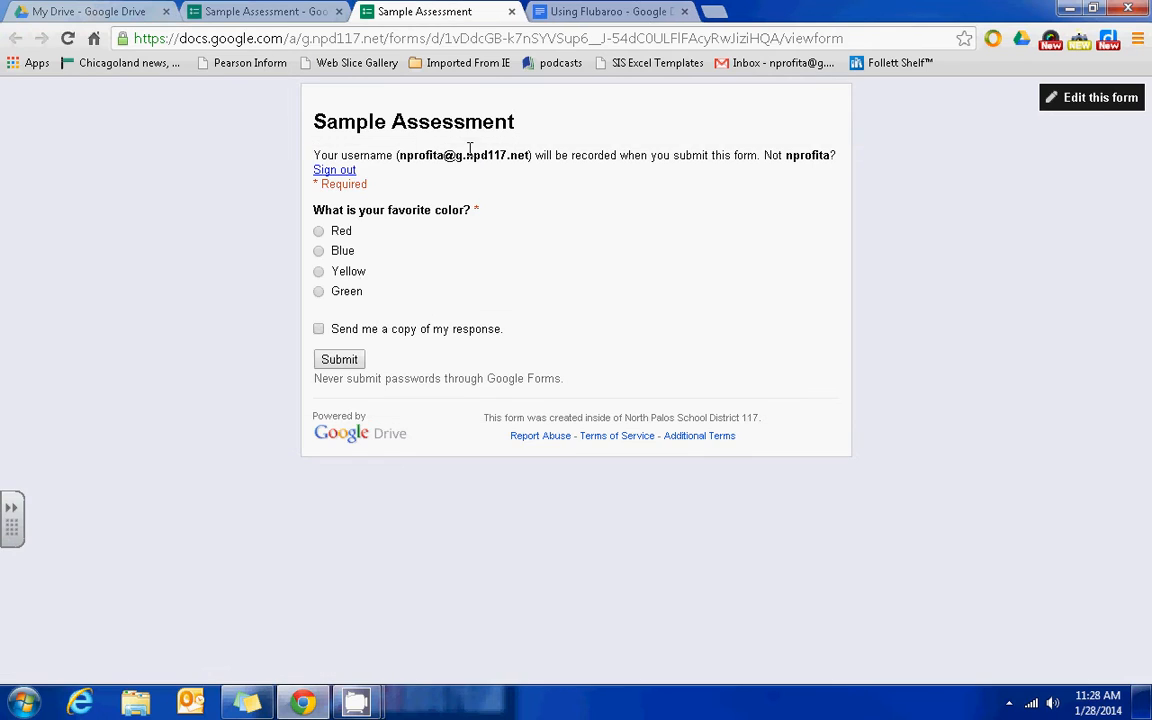
{"action": "left_click", "coordinate": [319, 250]}
{"action": "left_click", "coordinate": [339, 360]}
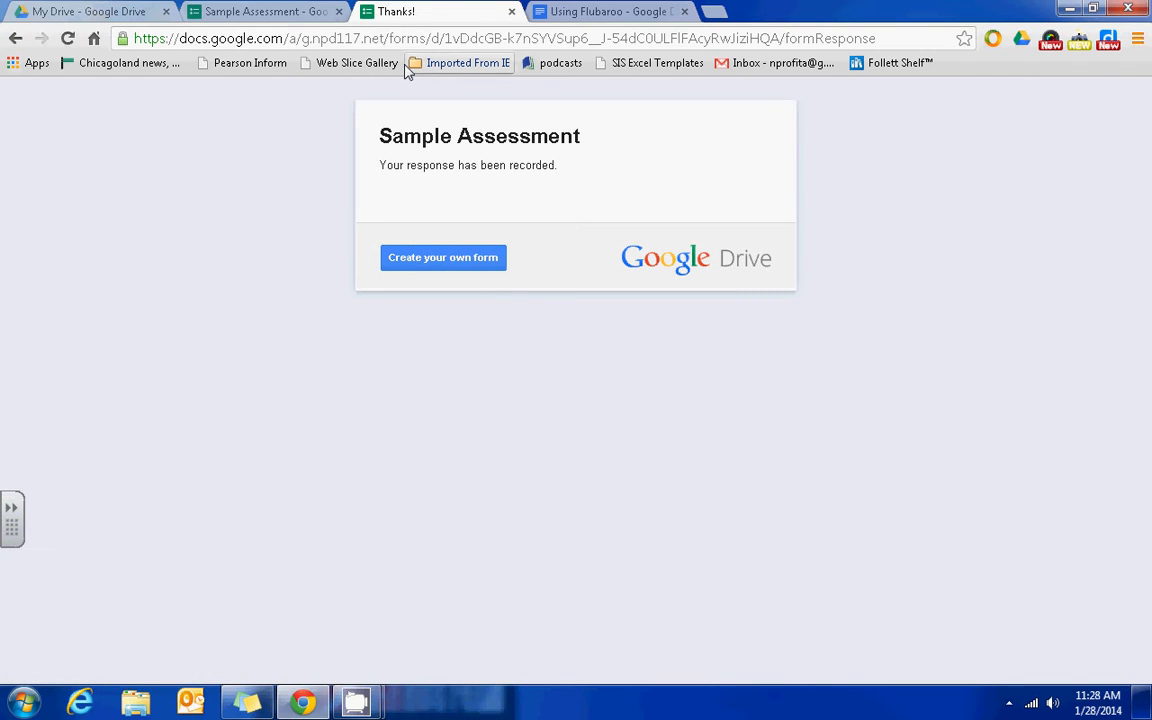
{"action": "left_click", "coordinate": [511, 12]}
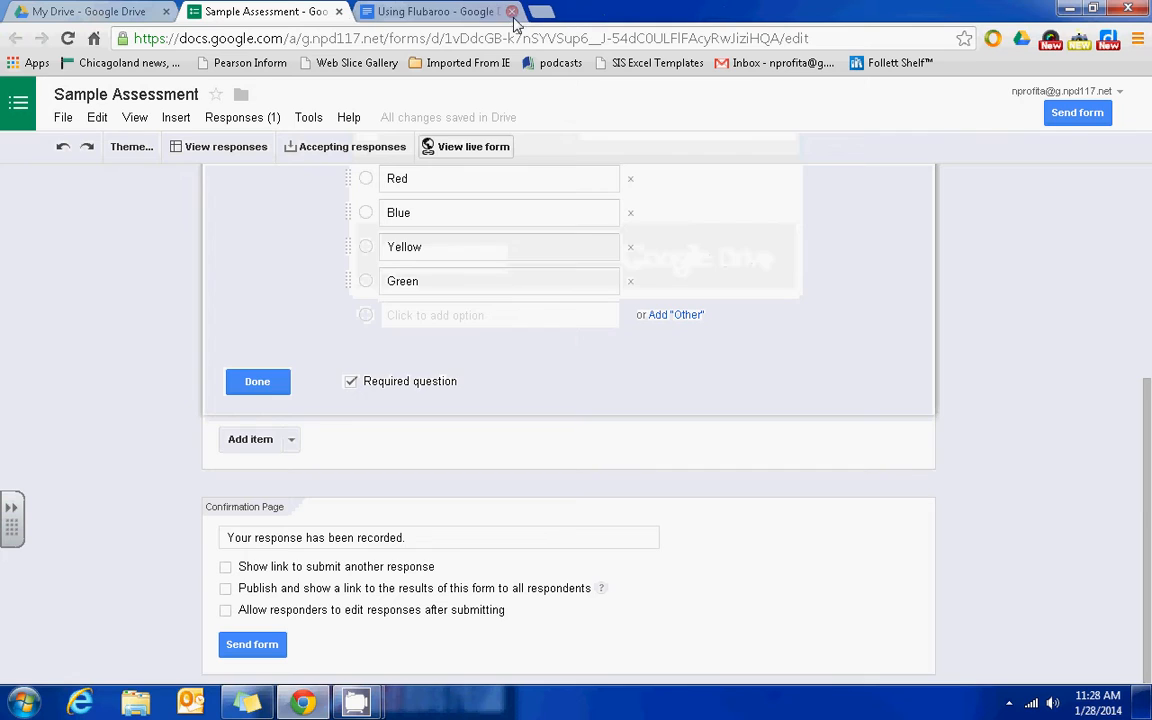
Copy the Sample Assessment form's shareable link from its sending options.
{"action": "left_click", "coordinate": [1071, 118]}
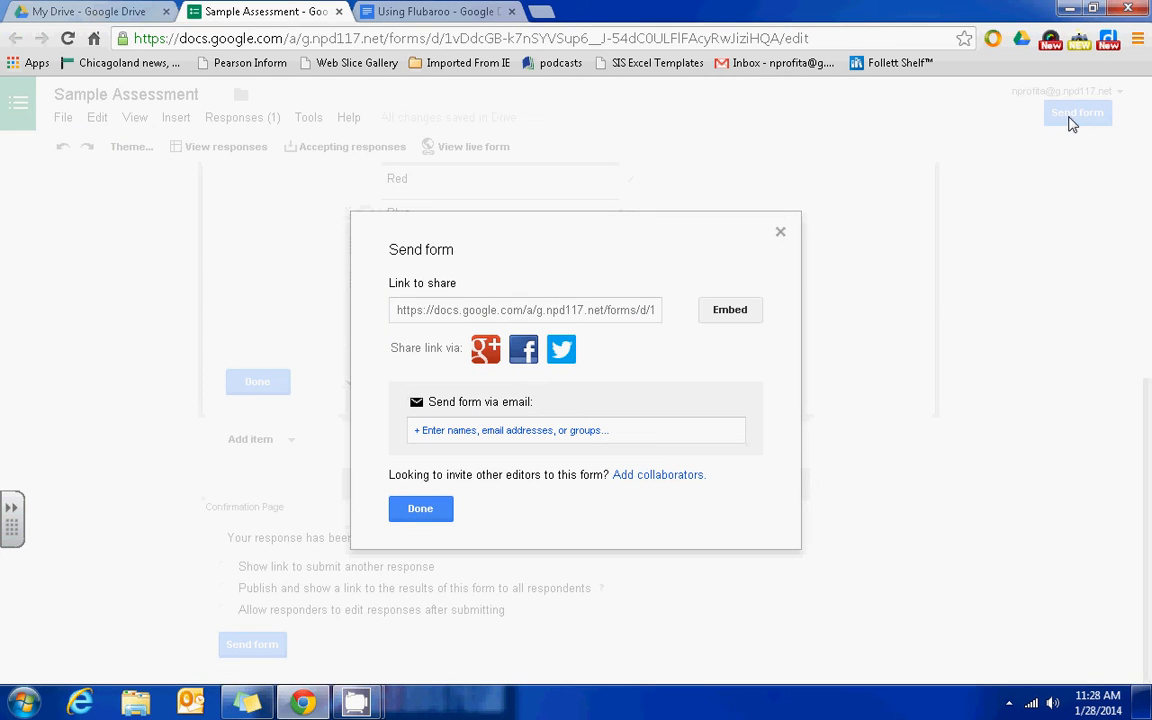
{"action": "left_click", "coordinate": [575, 309]}
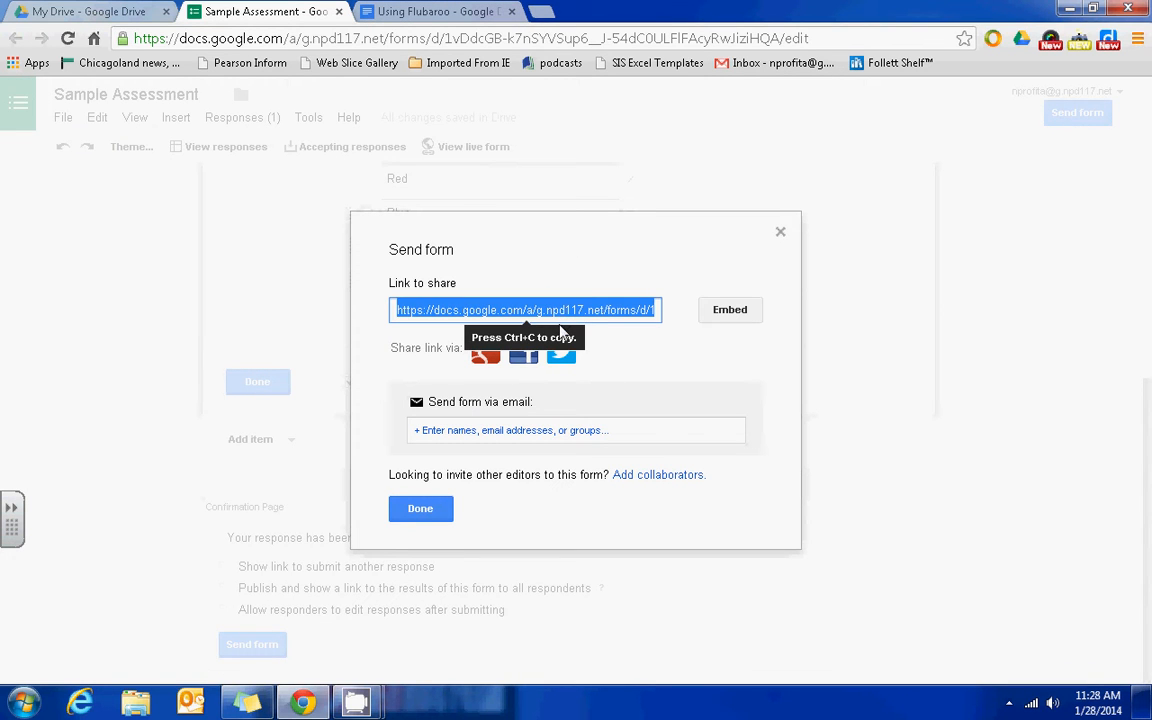
{"action": "key", "text": "ctrl+c"}
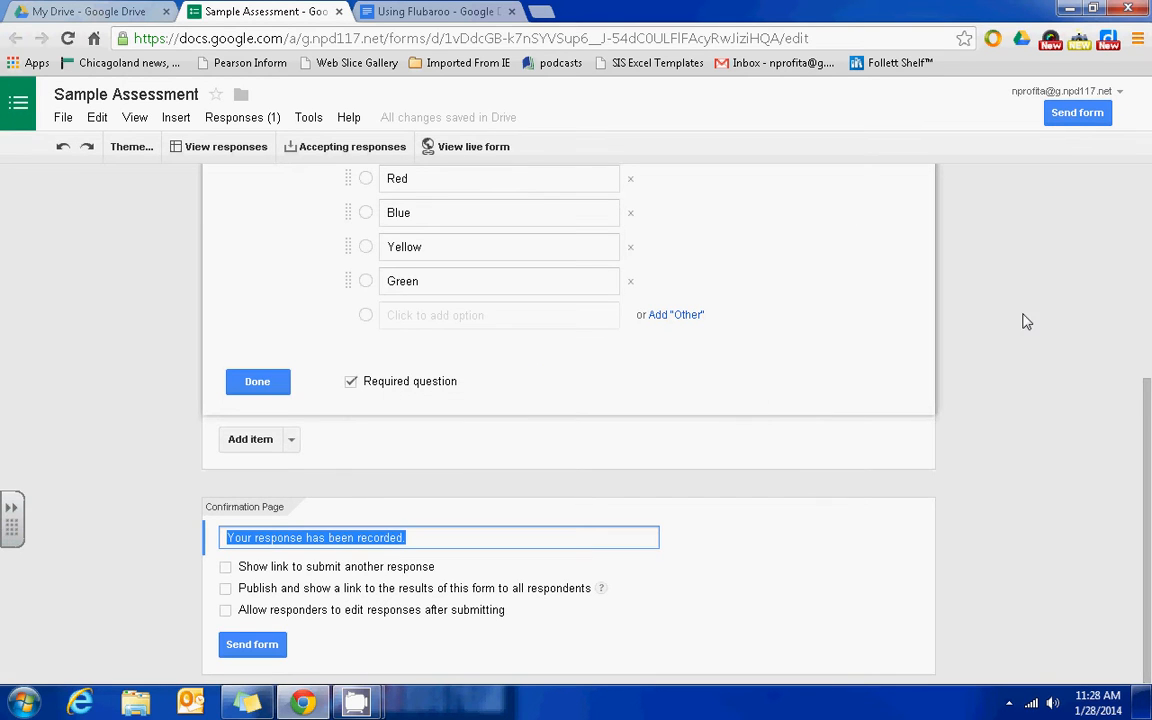
Open the Sample Assessment (Responses) spreadsheet from My Drive.
{"action": "scroll", "coordinate": [1105, 250], "scroll_direction": "up", "scroll_amount": 3}
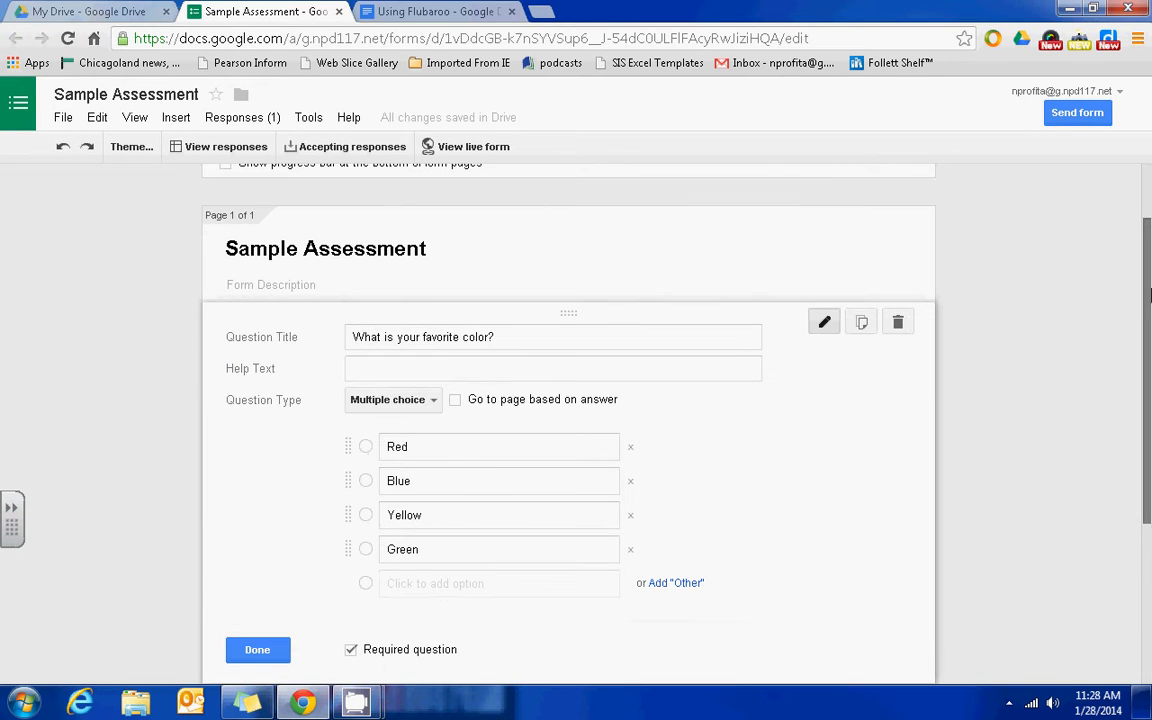
{"action": "scroll", "coordinate": [1033, 150], "scroll_direction": "up", "scroll_amount": 1}
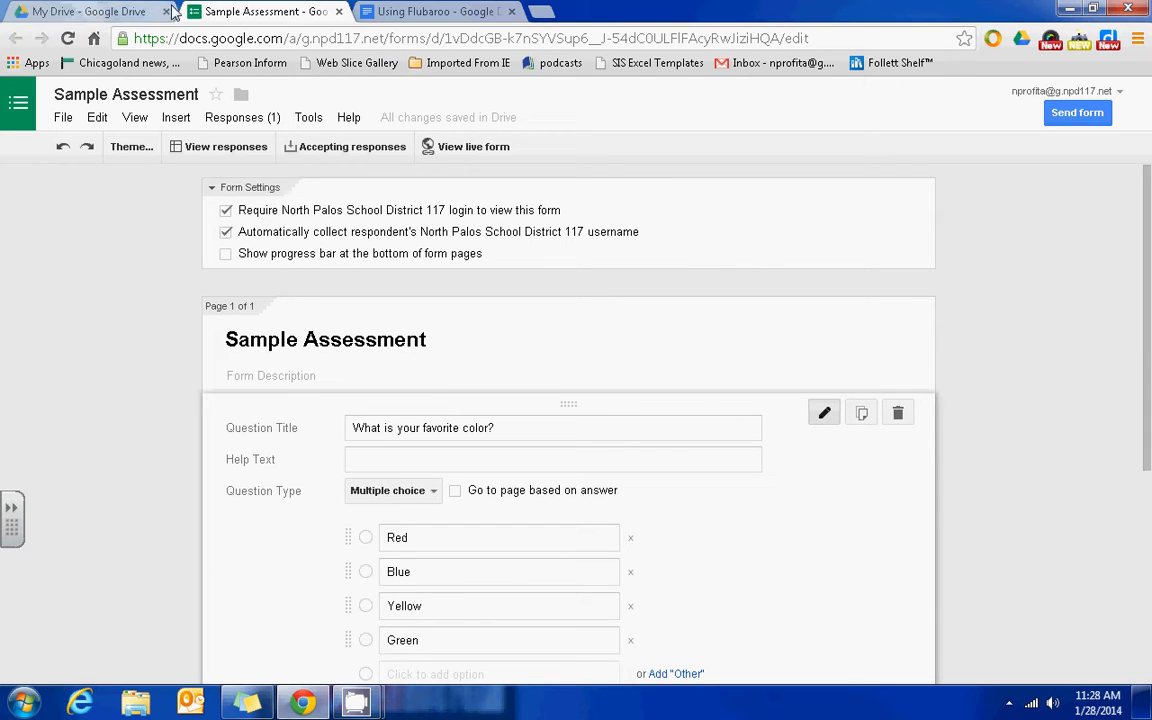
{"action": "left_click", "coordinate": [110, 9]}
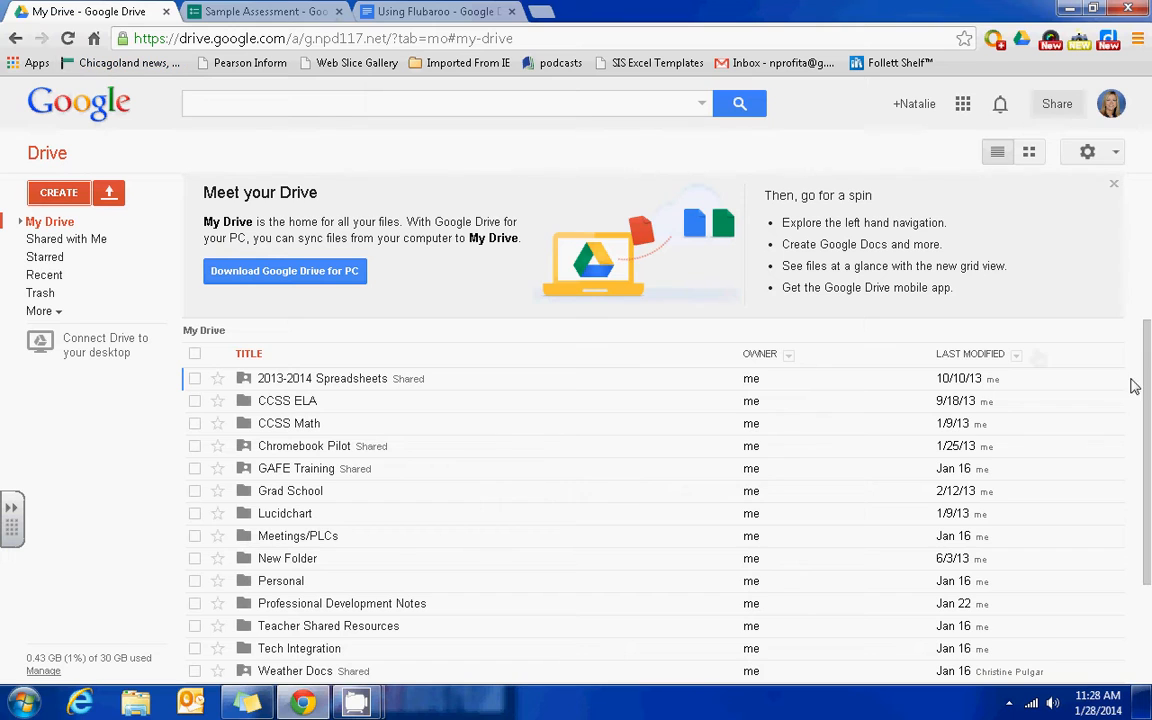
{"action": "scroll", "coordinate": [1135, 387], "scroll_direction": "down", "scroll_amount": 3}
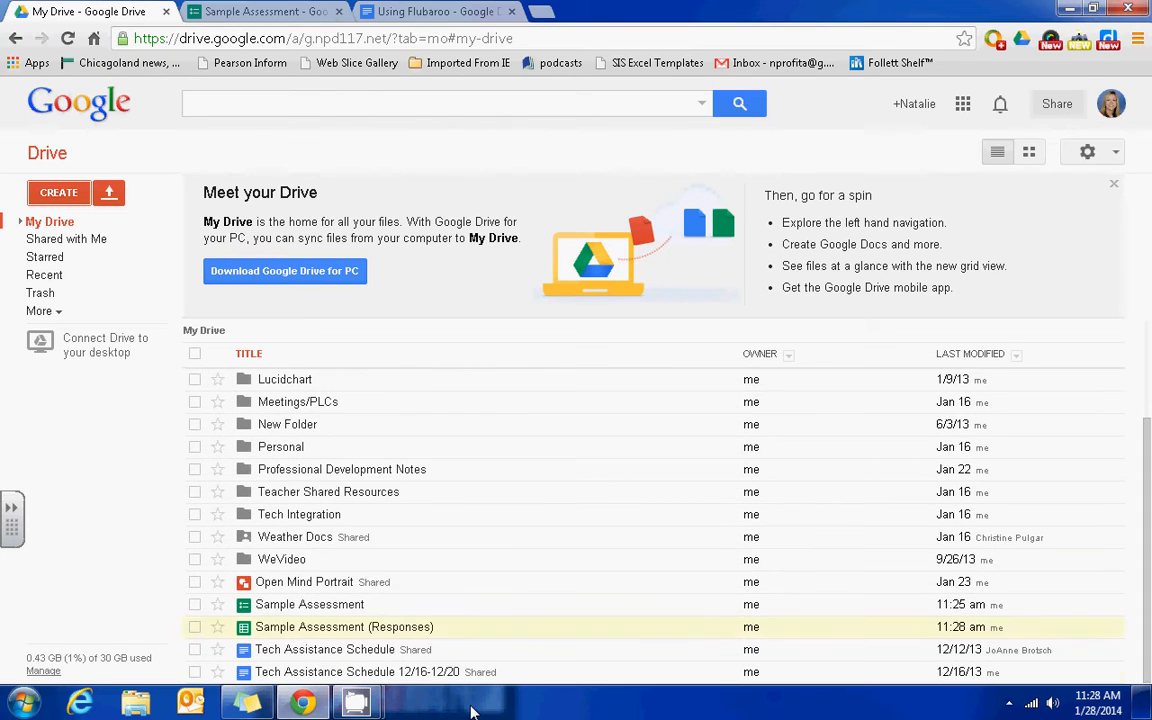
{"action": "left_click", "coordinate": [302, 632]}
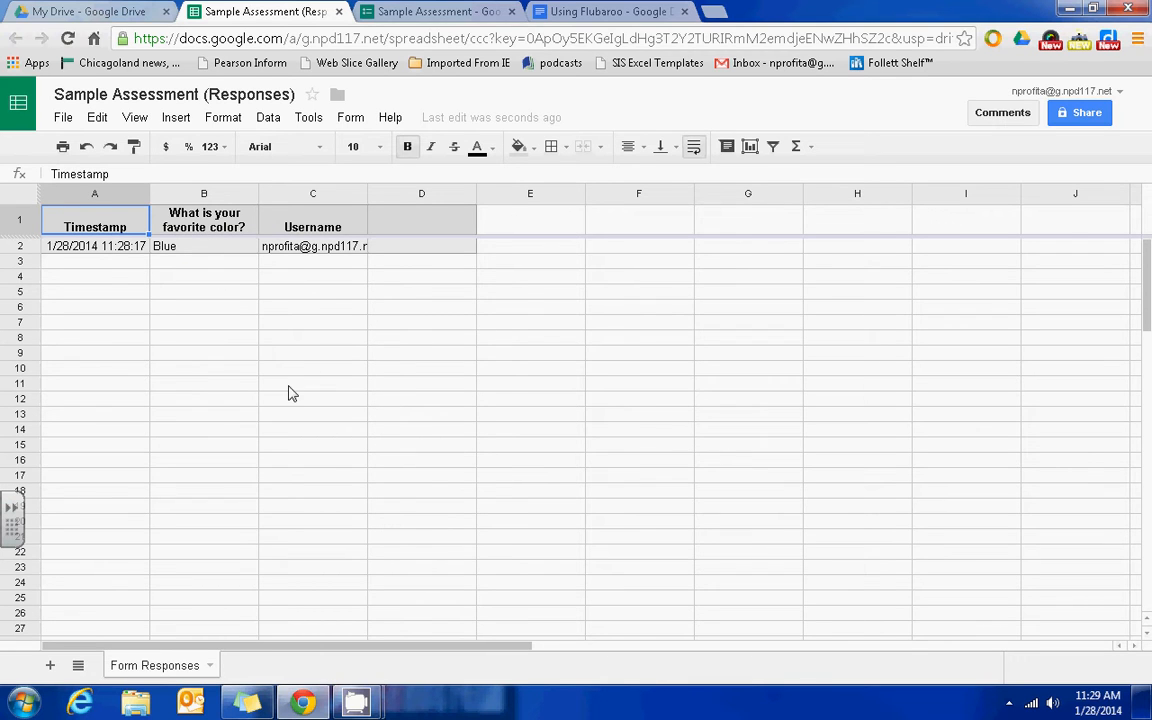
Return to the "Using Flubaroo" document and read the Step 3 and Step 4 instructions on assigning and grading.
{"action": "left_click", "coordinate": [566, 10]}
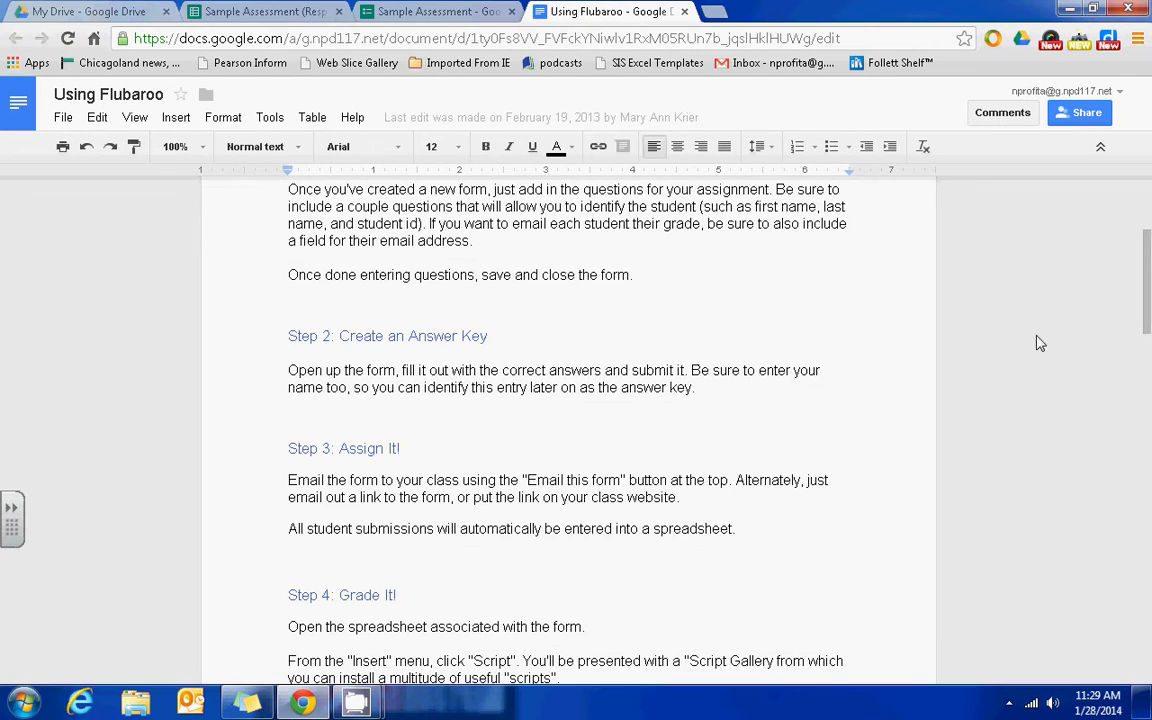
{"action": "scroll", "coordinate": [1036, 260], "scroll_direction": "down", "scroll_amount": 3}
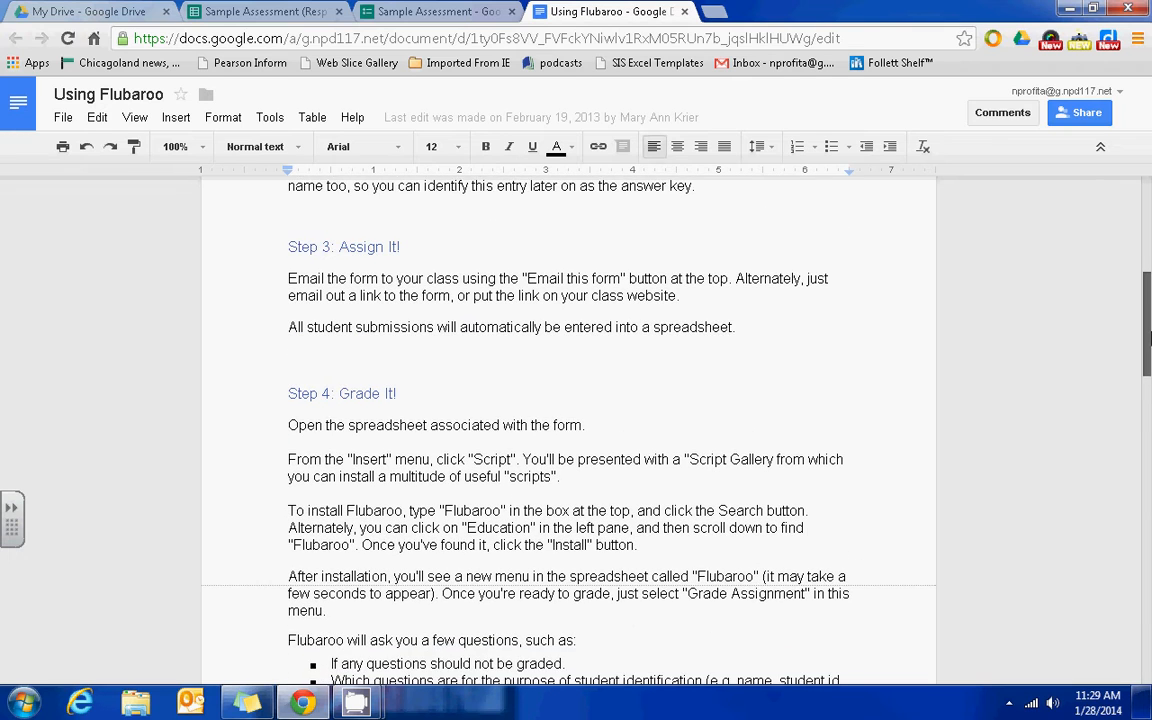
{"action": "scroll", "coordinate": [1148, 340], "scroll_direction": "down", "scroll_amount": 1}
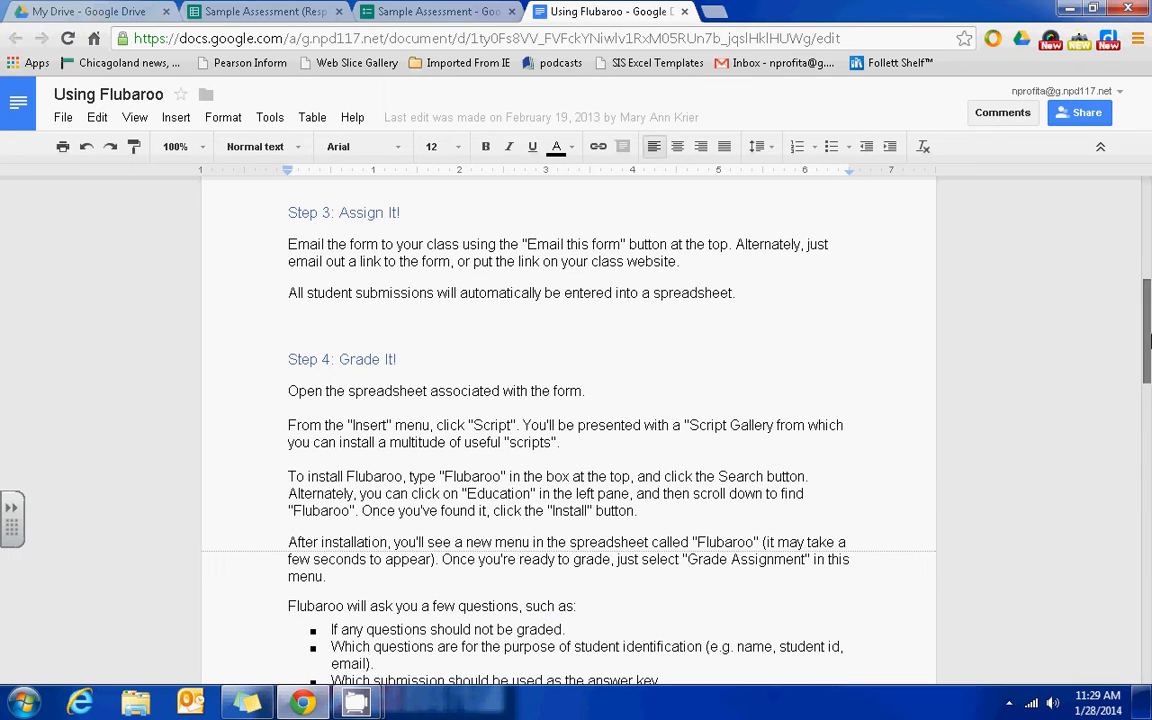
{"action": "left_click", "coordinate": [422, 14]}
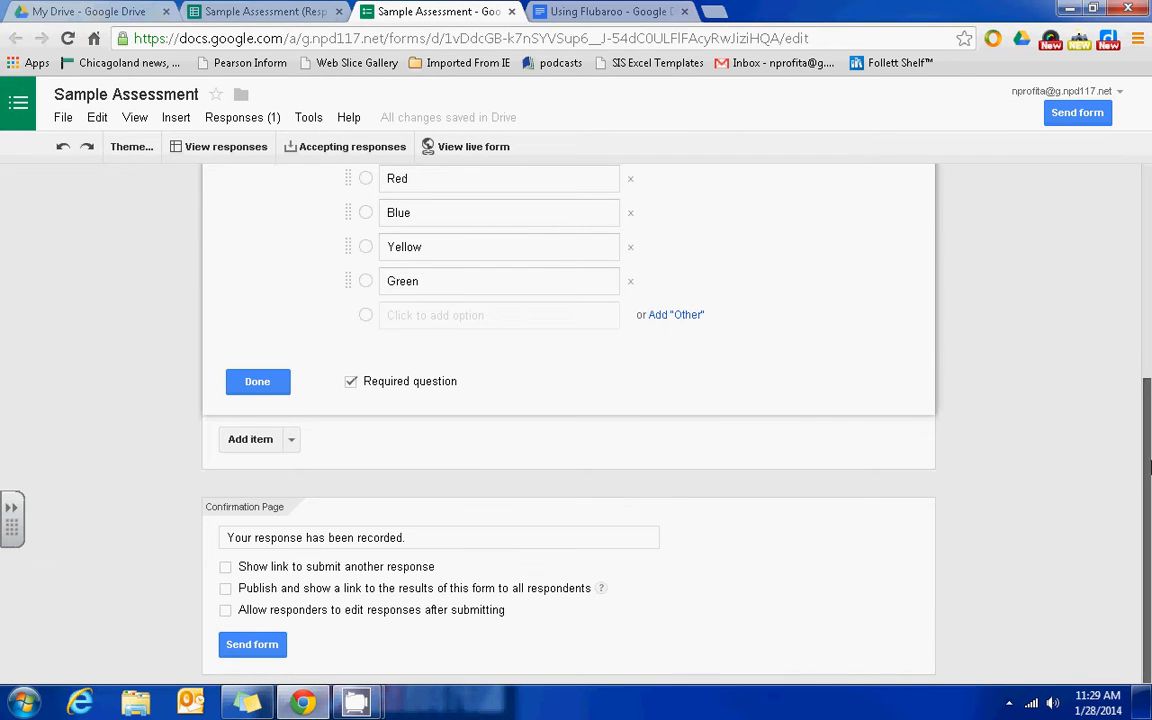
{"action": "left_click", "coordinate": [238, 650]}
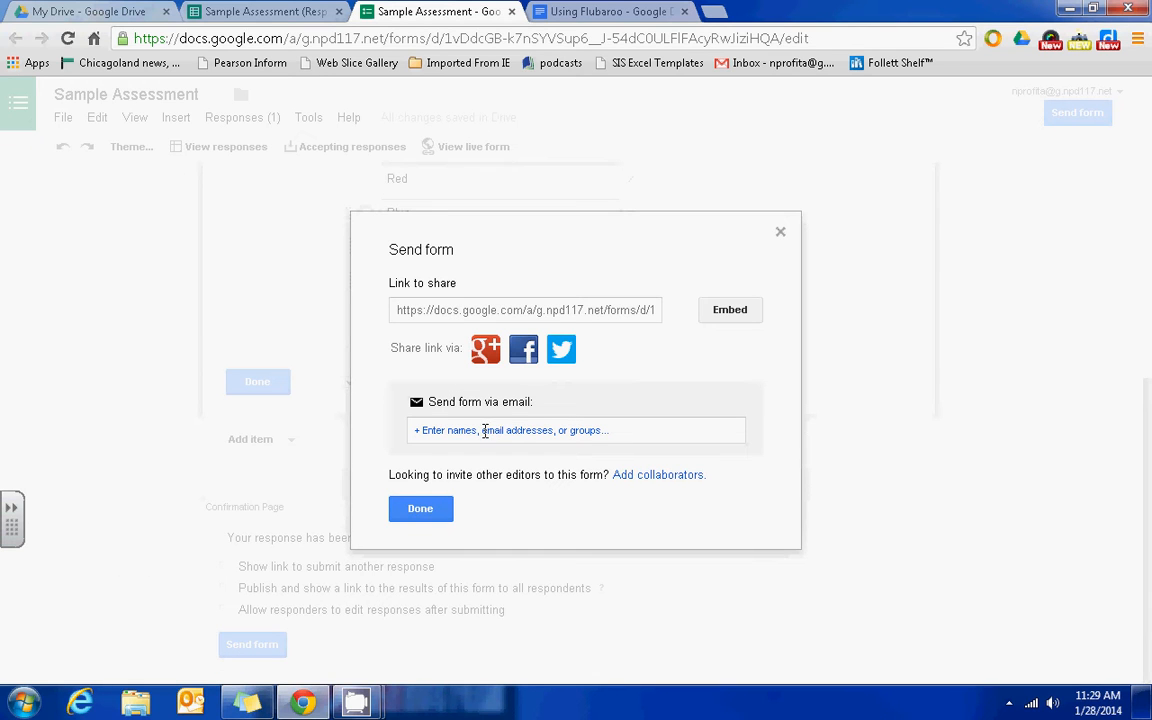
{"action": "left_click", "coordinate": [485, 431]}
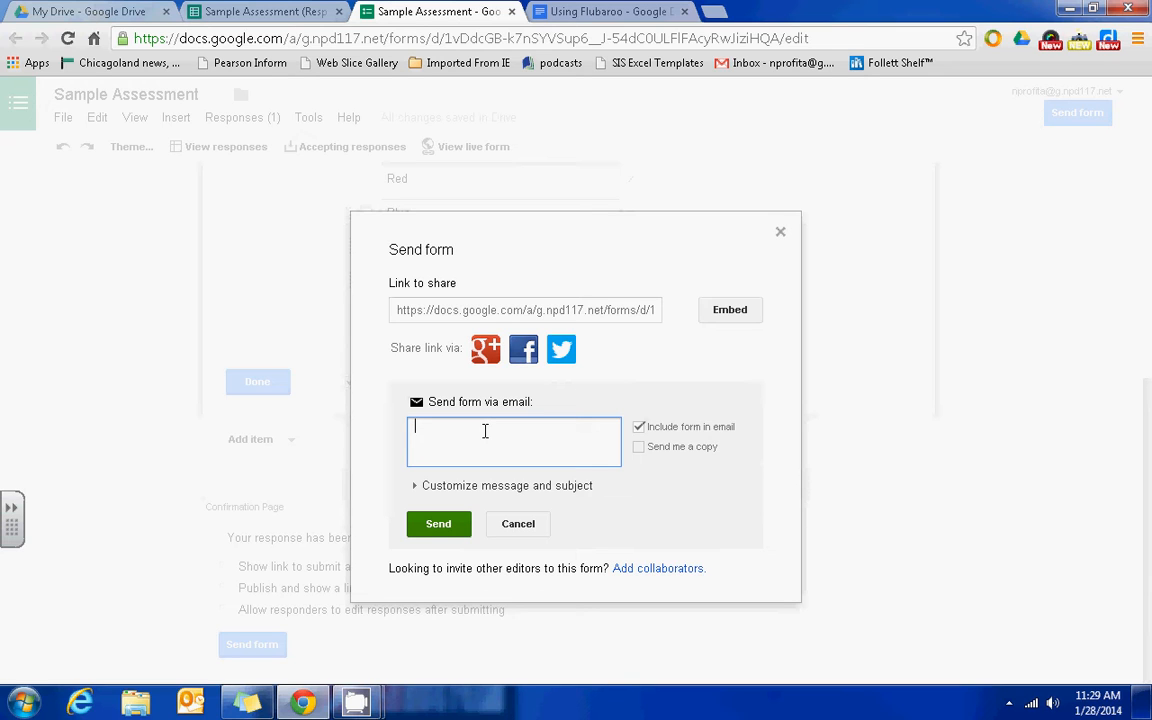
{"action": "type", "text": "R"}
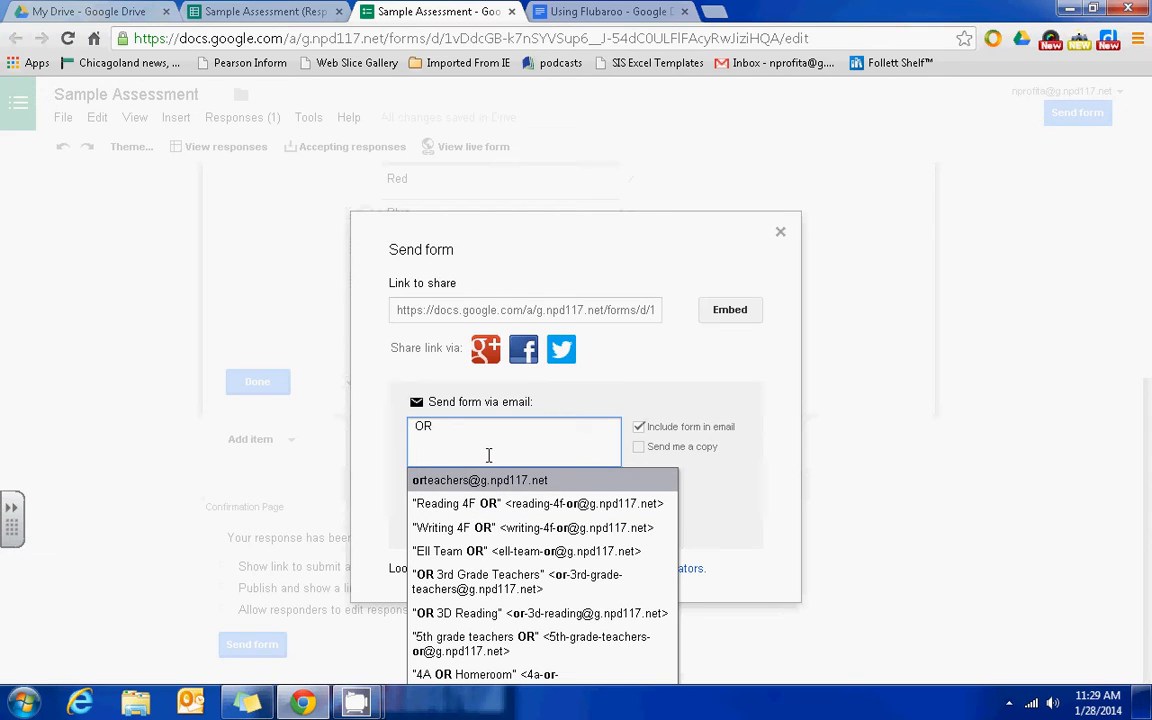
{"action": "left_click", "coordinate": [829, 608]}
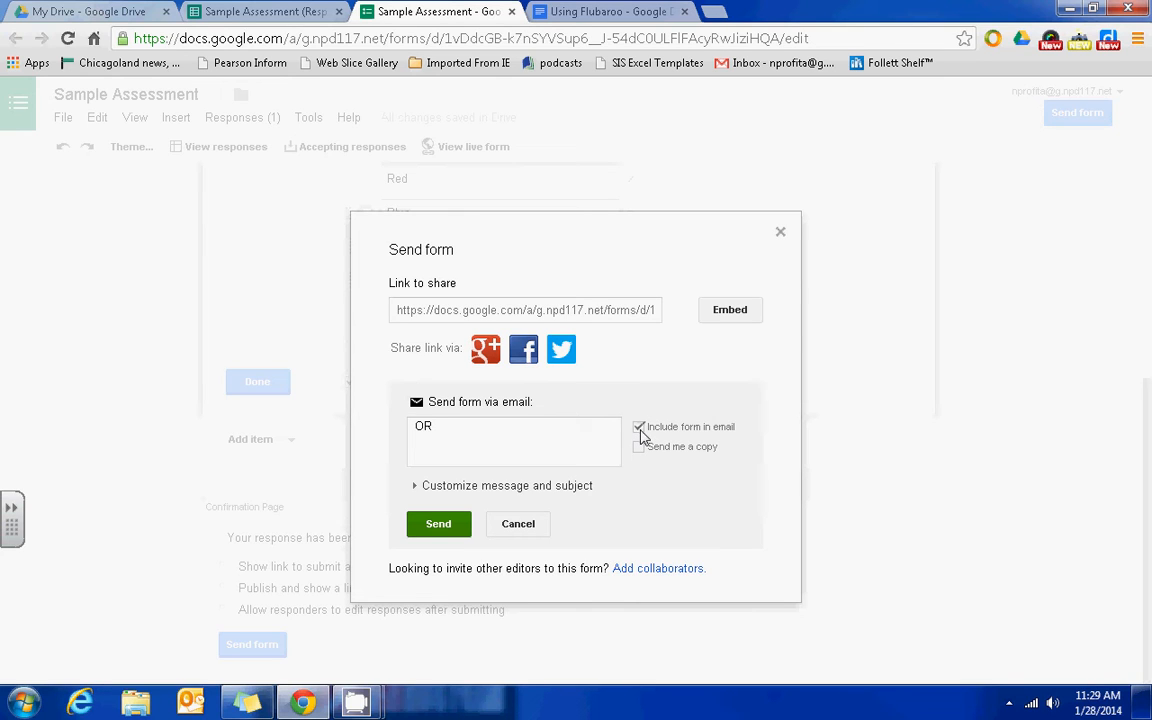
{"action": "left_click", "coordinate": [640, 448]}
{"action": "left_click", "coordinate": [780, 233]}
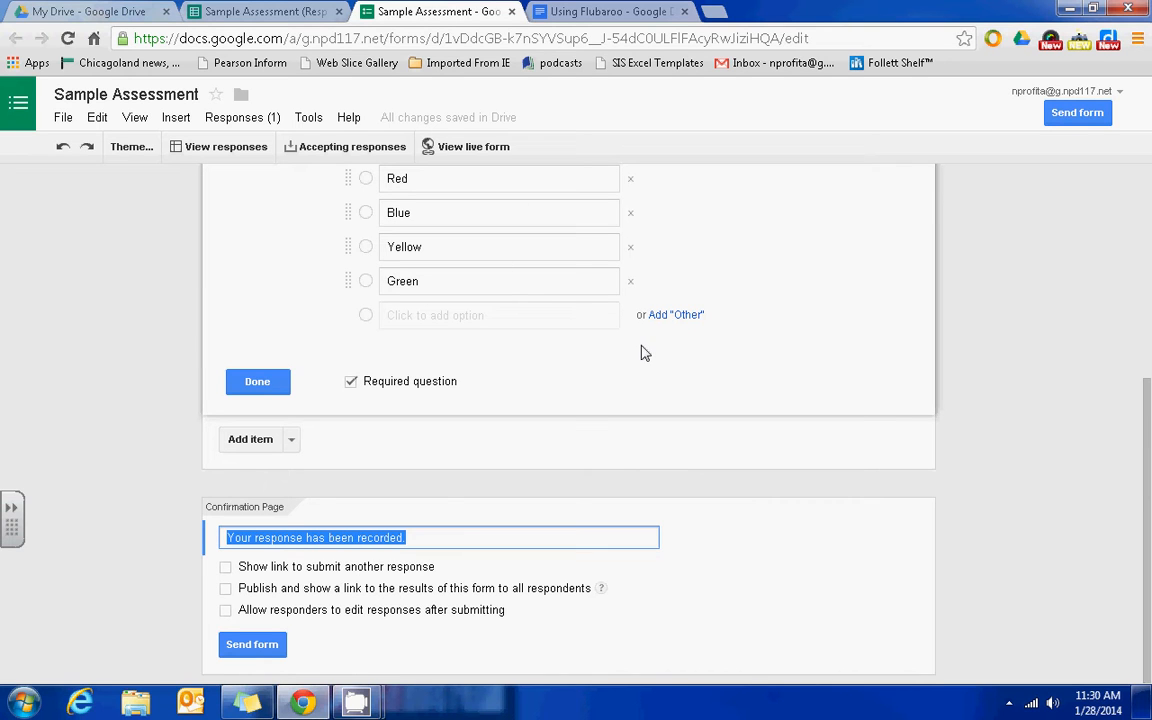
Open the live version of the Sample Assessment form to view it as a respondent.
{"action": "scroll", "coordinate": [585, 270], "scroll_direction": "up", "scroll_amount": 2}
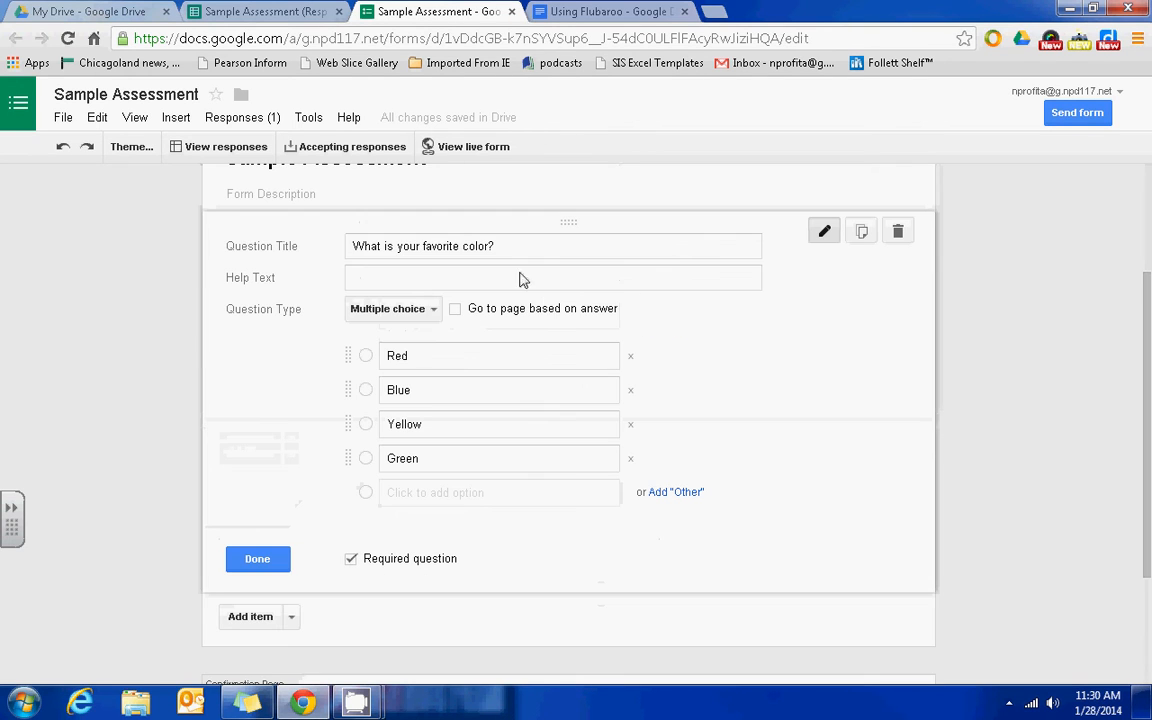
{"action": "left_click", "coordinate": [430, 147]}
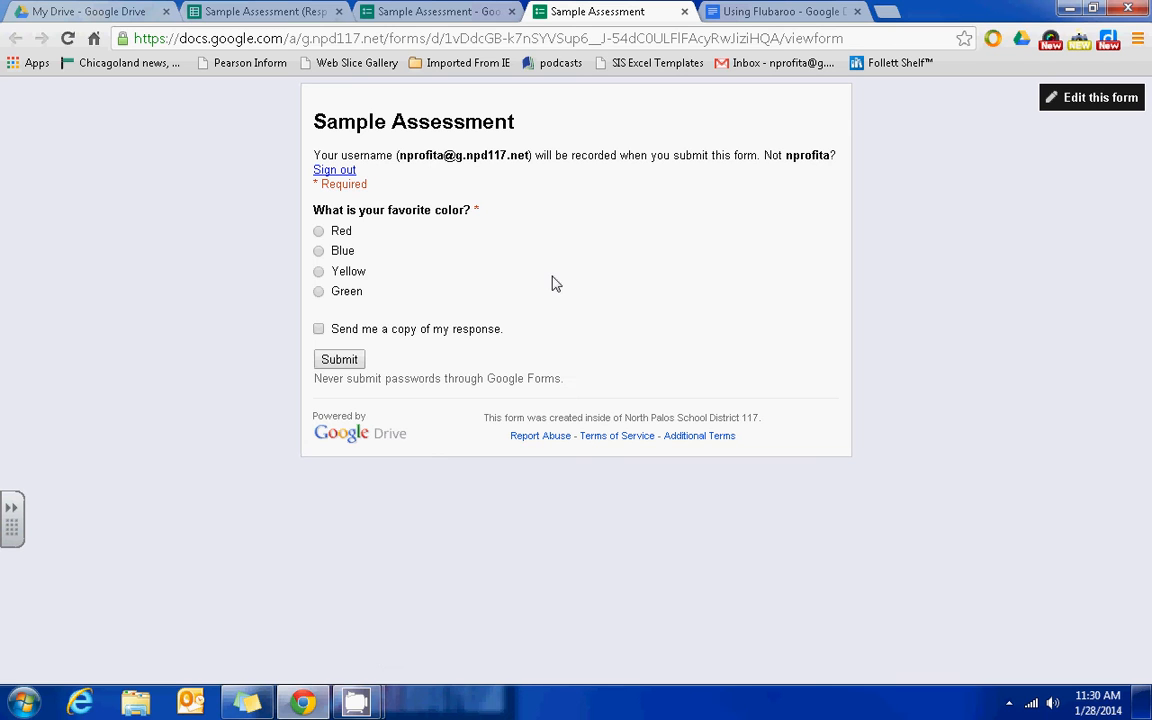
Separate My Drive into its own window and open GAFE Training Form (Responses) from the GAFE Training folder.
{"action": "left_click", "coordinate": [108, 11]}
{"action": "left_click_drag", "start_coordinate": [233, 185], "coordinate": [525, 237]}
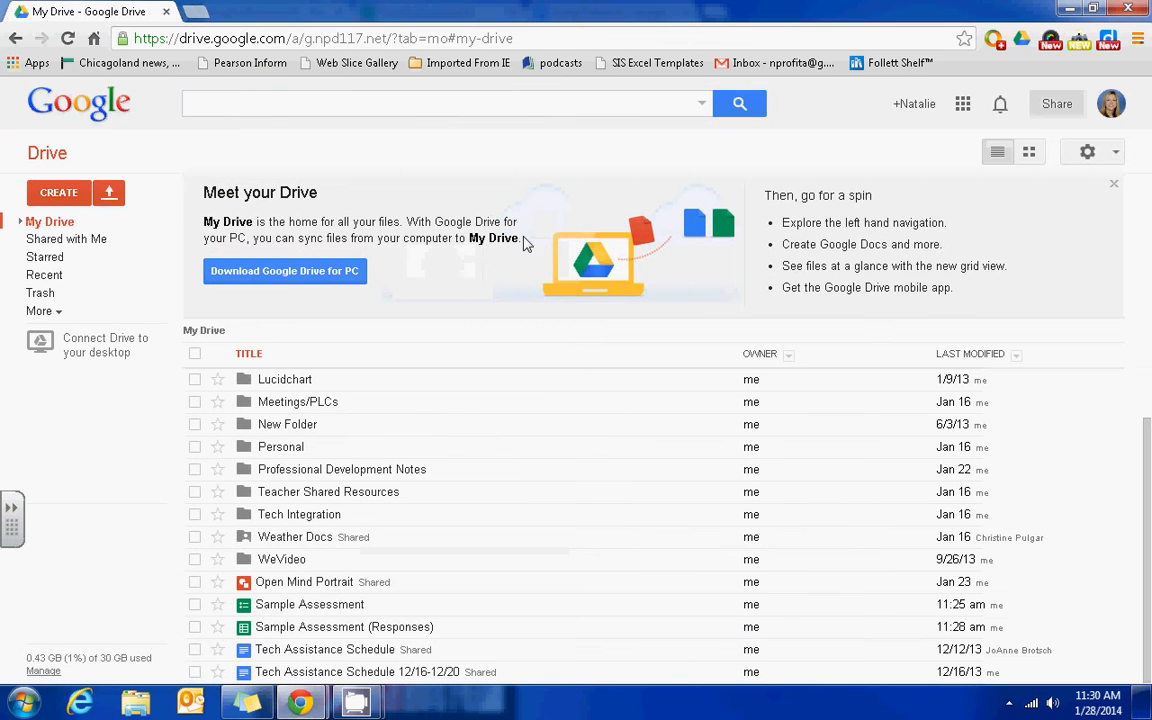
{"action": "scroll", "coordinate": [1032, 490], "scroll_direction": "up", "scroll_amount": 3}
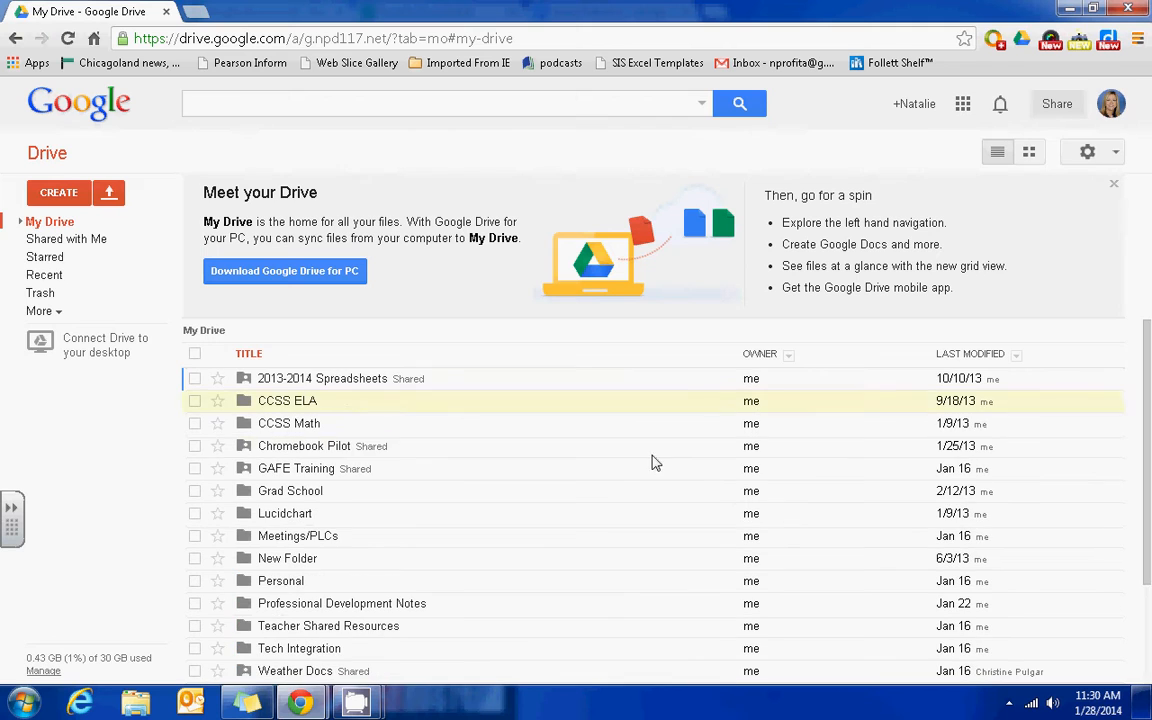
{"action": "left_click", "coordinate": [262, 469]}
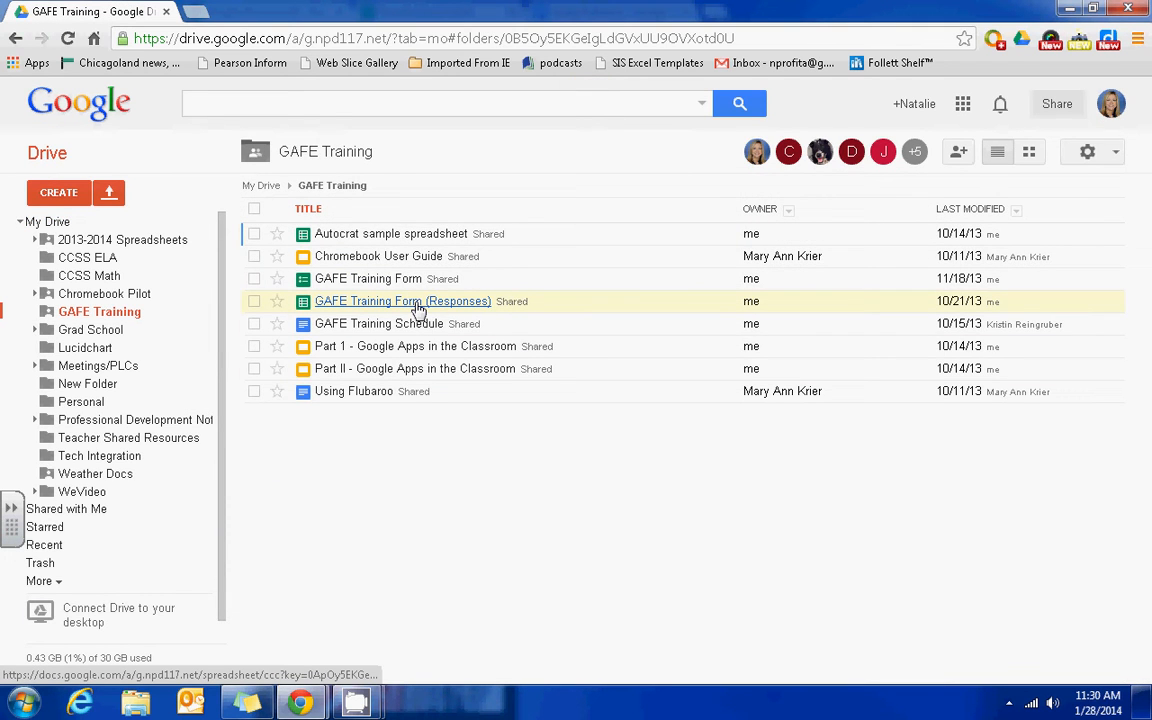
{"action": "left_click", "coordinate": [418, 303]}
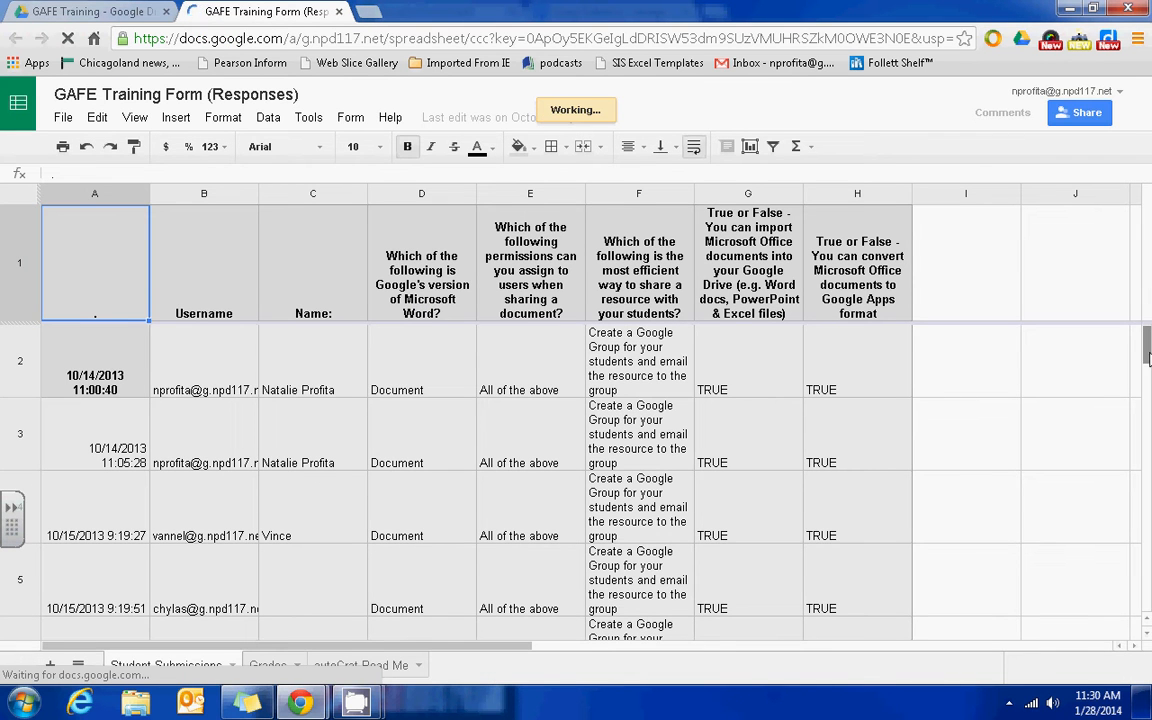
{"action": "scroll", "coordinate": [1150, 435], "scroll_direction": "down", "scroll_amount": 2}
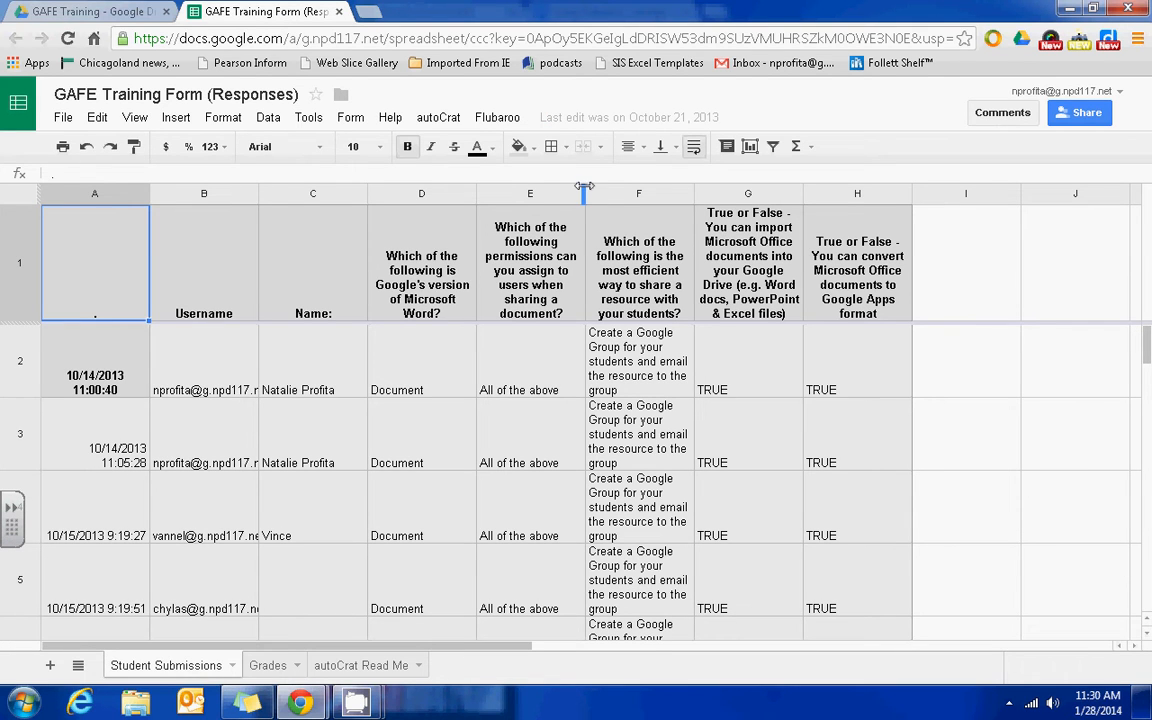
Search the Script Gallery for "flubaroo".
{"action": "left_click", "coordinate": [178, 120]}
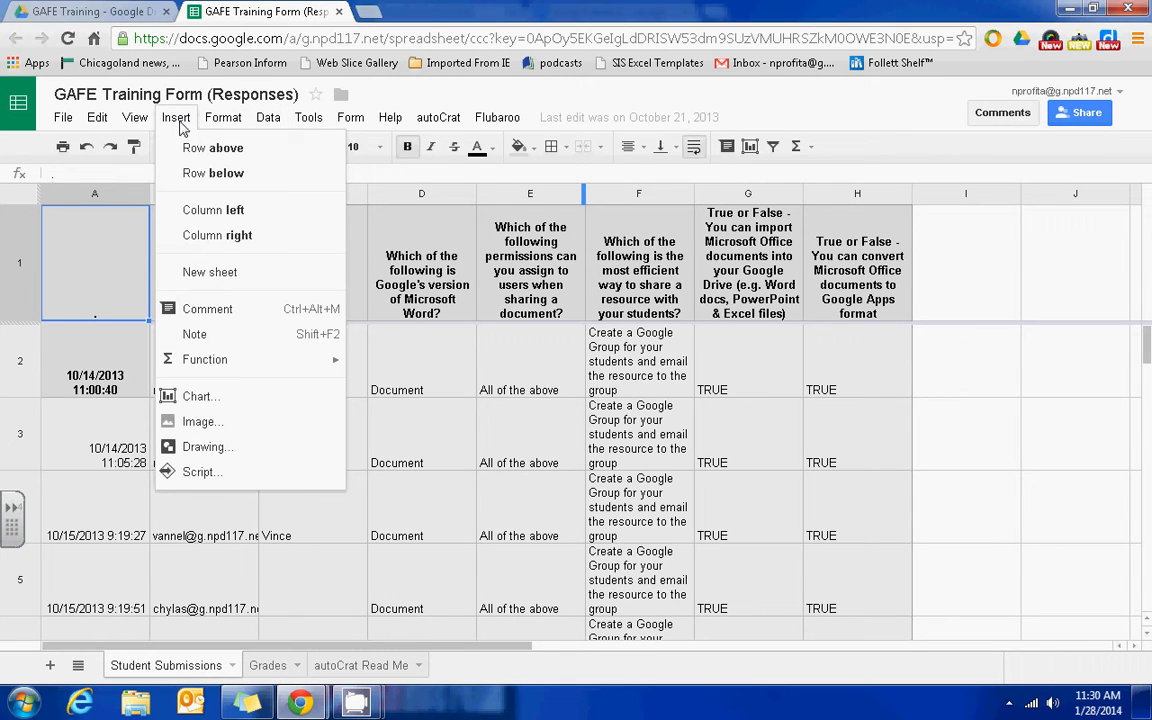
{"action": "left_click", "coordinate": [200, 472]}
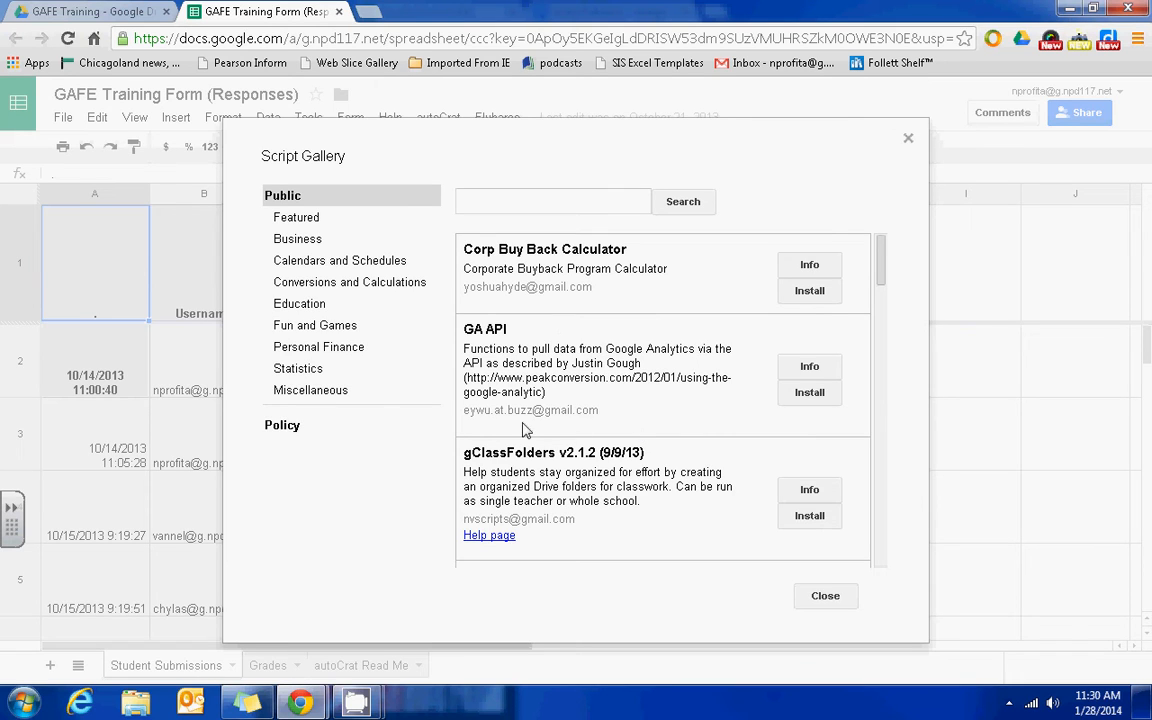
{"action": "left_click", "coordinate": [561, 201]}
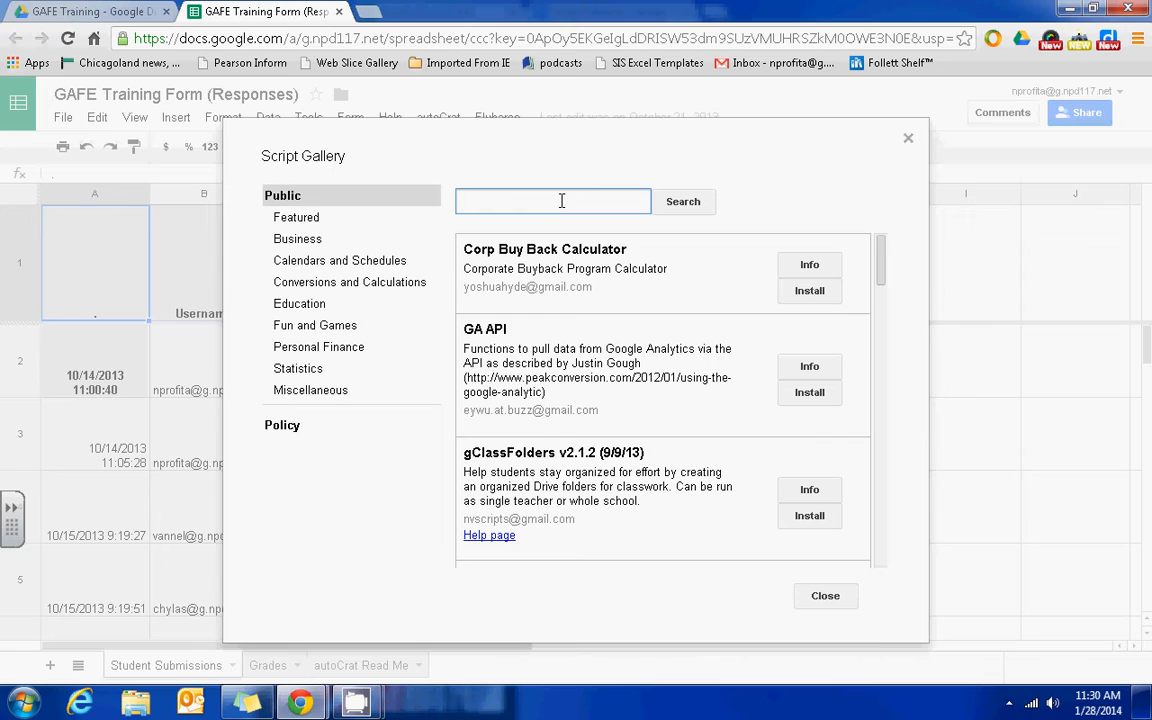
{"action": "type", "text": "flubaroo"}
{"action": "left_click", "coordinate": [683, 202]}
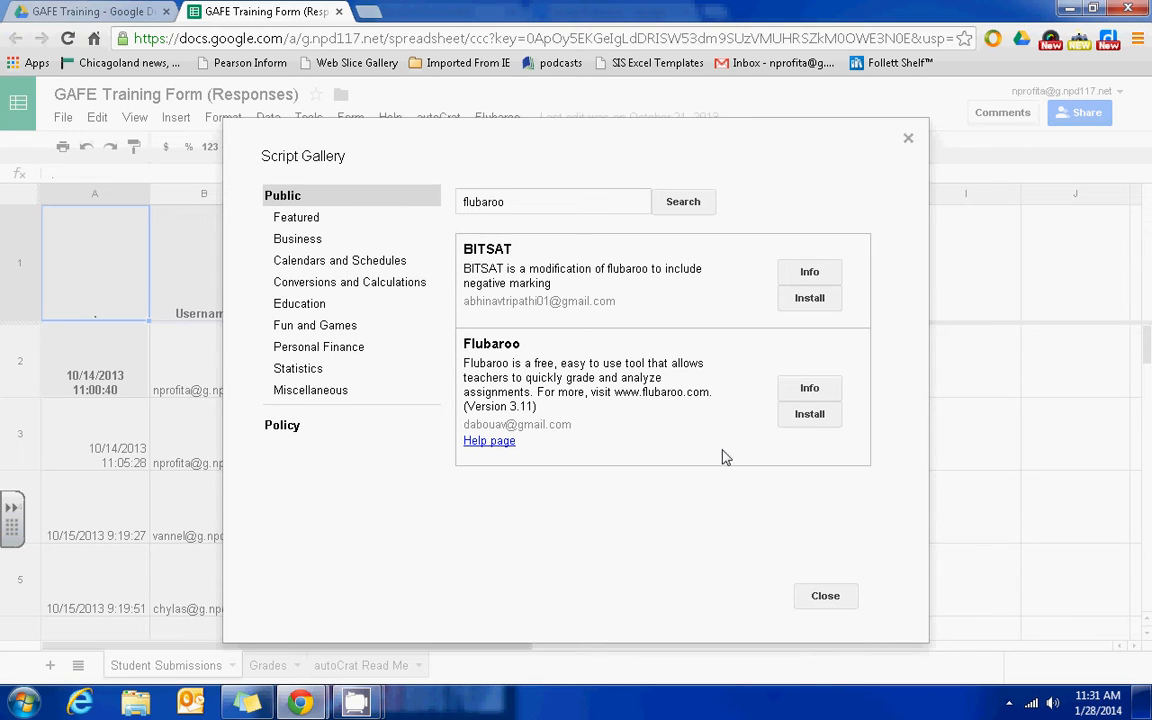
Install the Flubaroo script, grant its requested account permissions, and close the Script Gallery.
{"action": "left_click", "coordinate": [812, 416]}
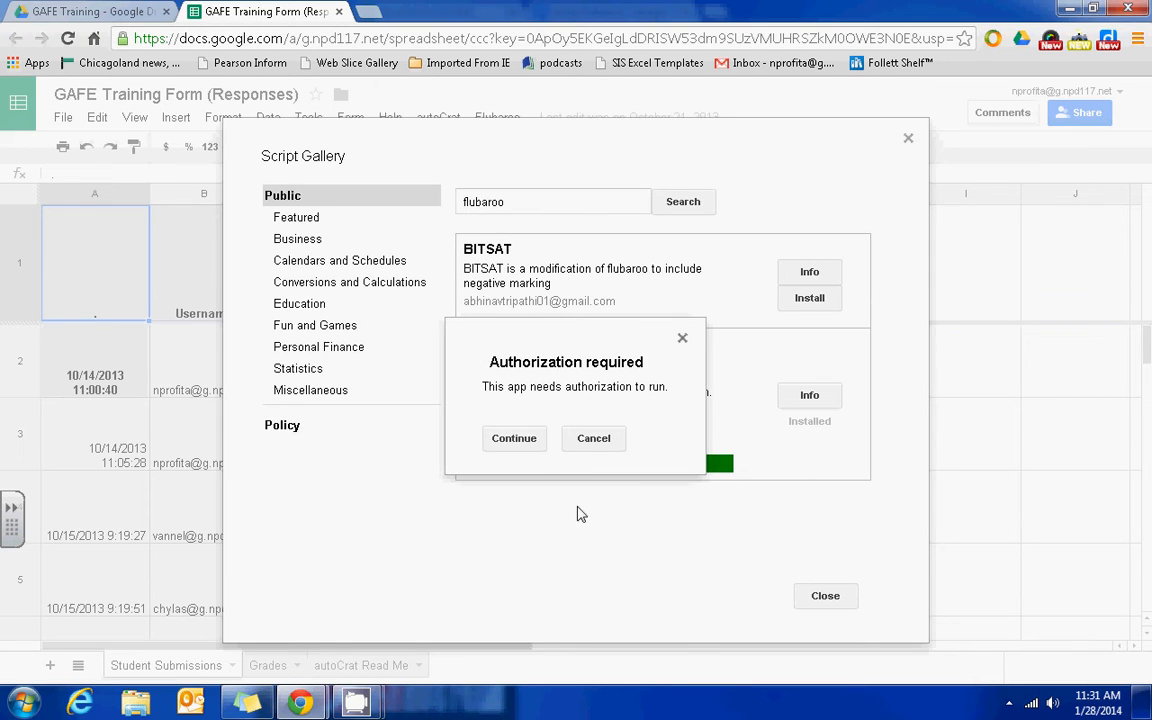
{"action": "left_click", "coordinate": [514, 440]}
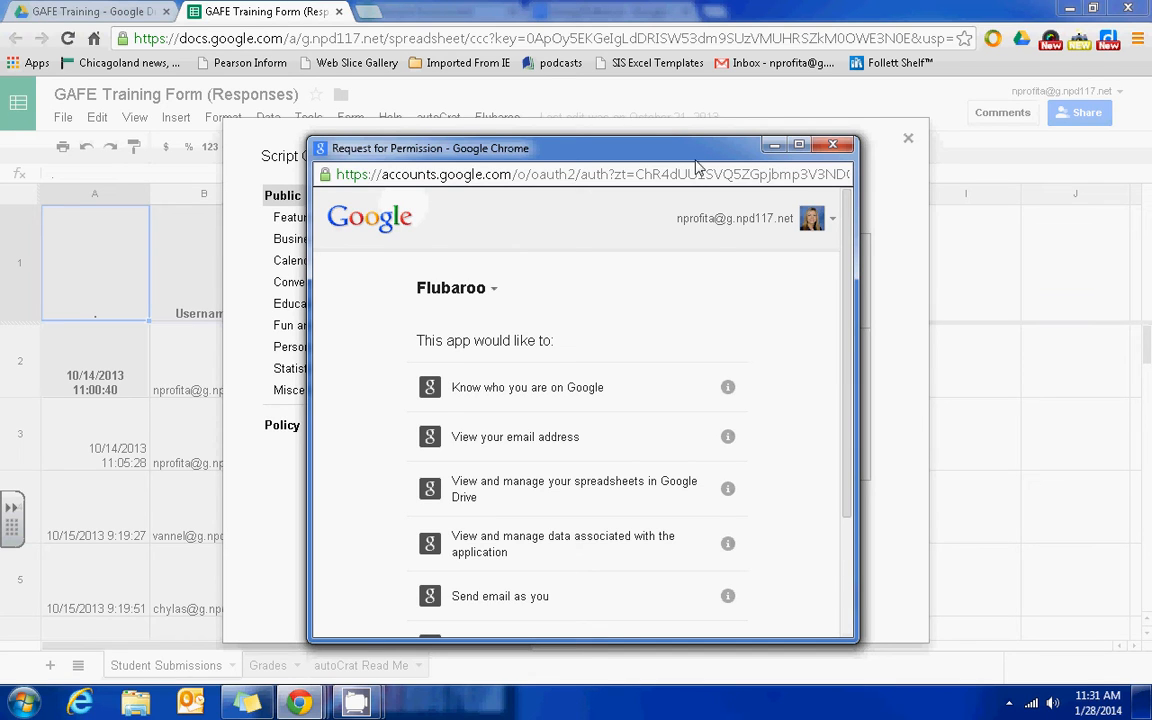
{"action": "left_click_drag", "start_coordinate": [697, 160], "coordinate": [697, 108]}
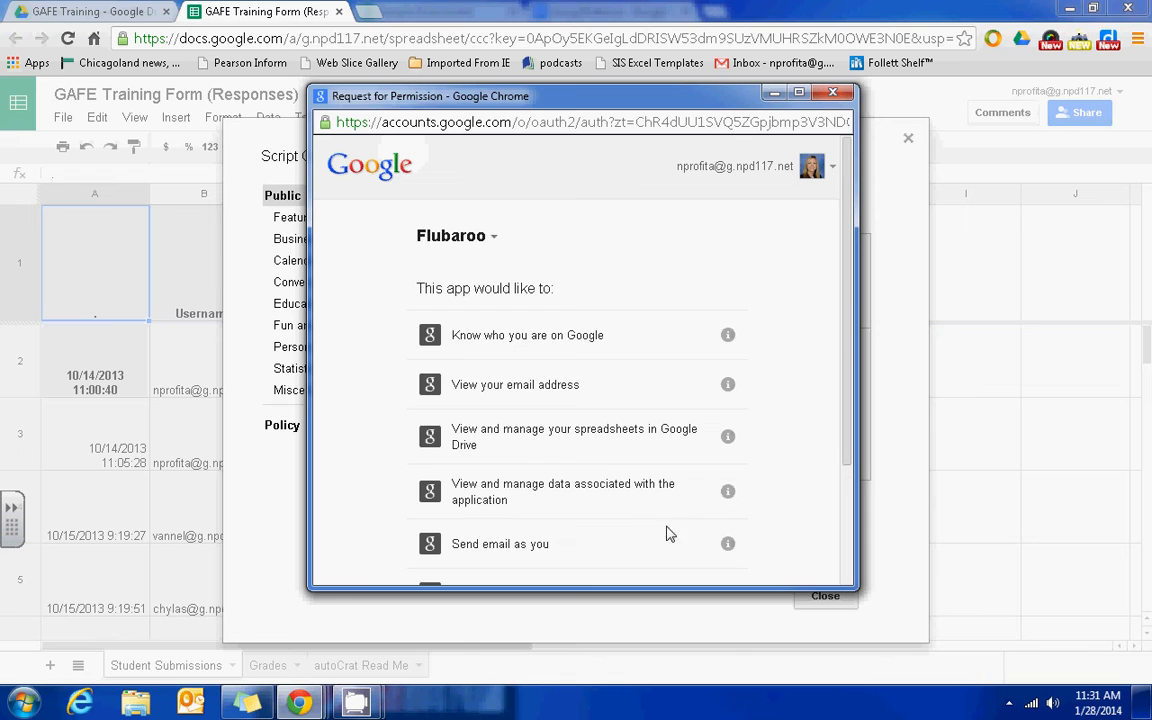
{"action": "left_click_drag", "start_coordinate": [844, 584], "coordinate": [844, 683]}
{"action": "left_click", "coordinate": [720, 620]}
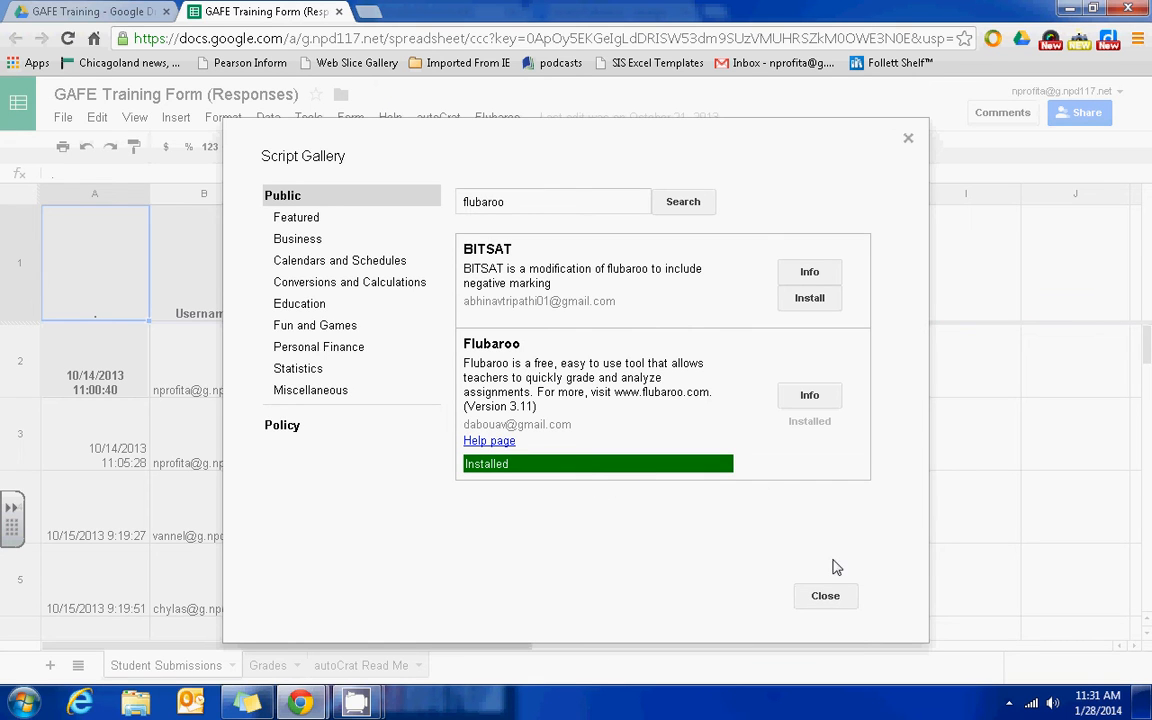
{"action": "left_click", "coordinate": [826, 596]}
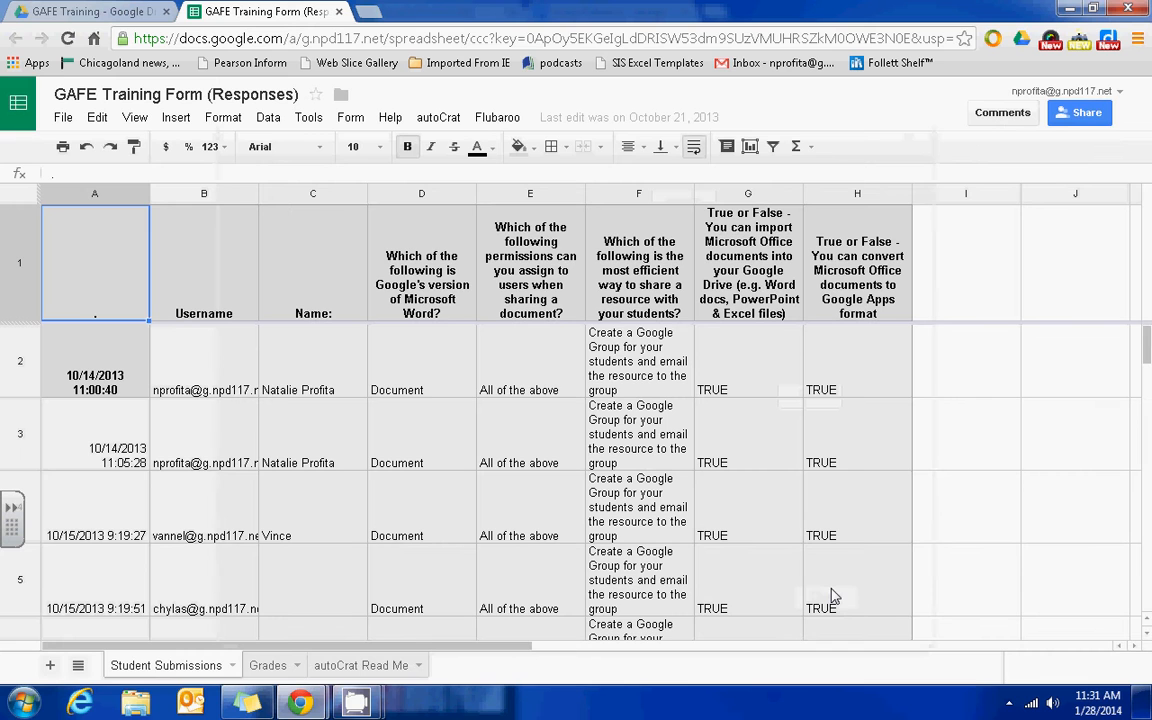
Start grading the assignment with Flubaroo and agree to replace the existing grades.
{"action": "left_click", "coordinate": [497, 118]}
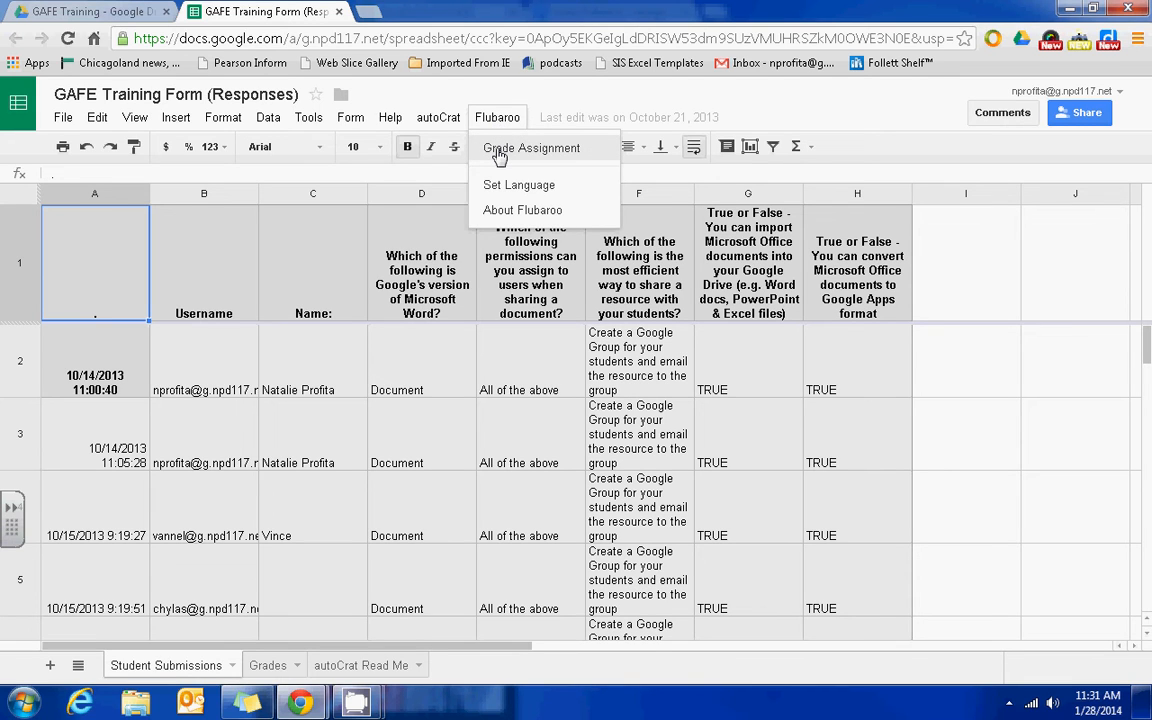
{"action": "left_click", "coordinate": [499, 155]}
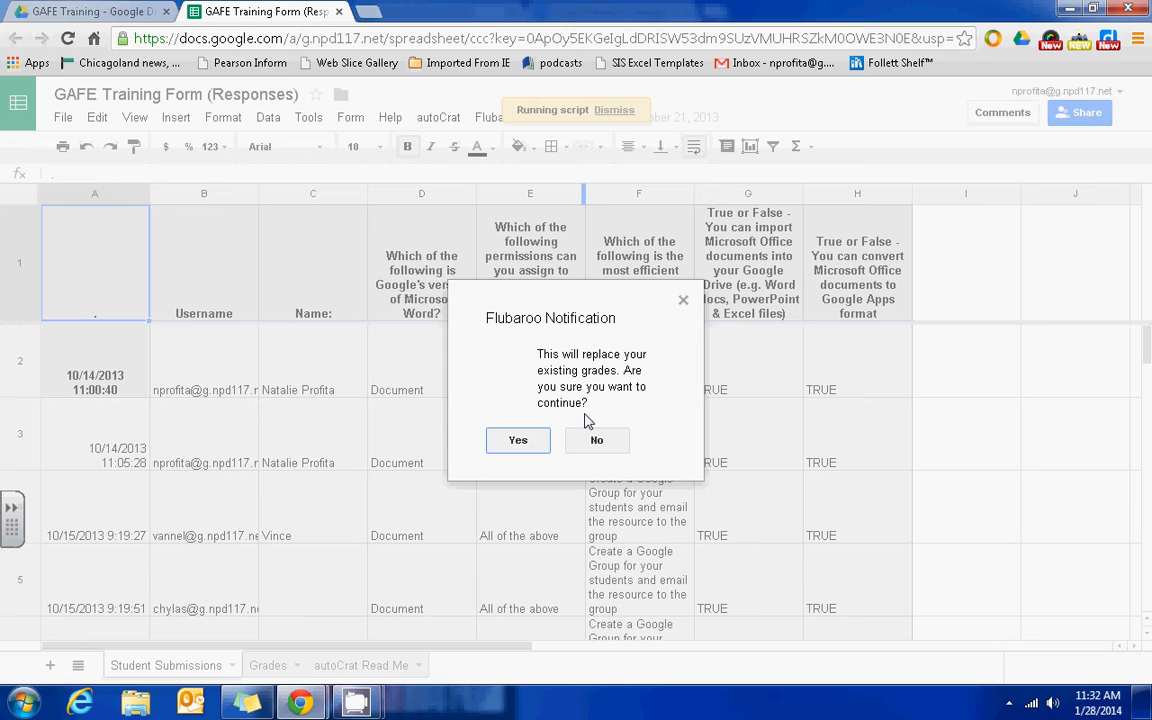
{"action": "left_click", "coordinate": [518, 441]}
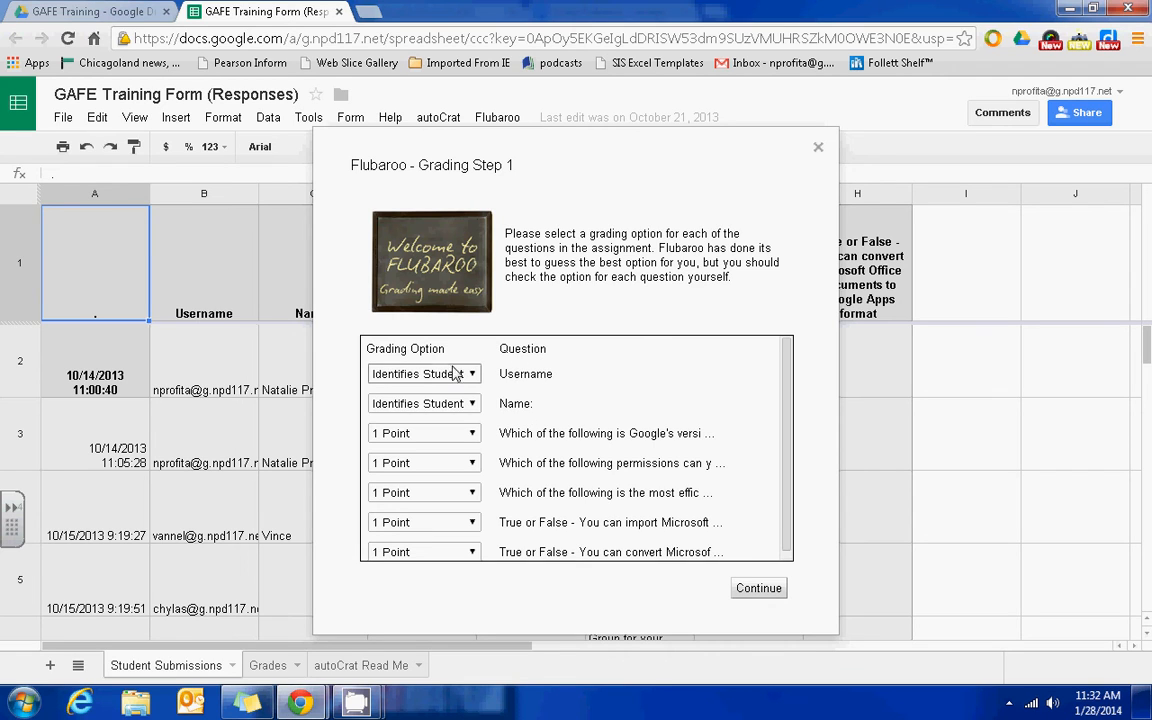
Set the grading option for both the Username and Name fields to Identifies Student.
{"action": "left_click", "coordinate": [421, 378]}
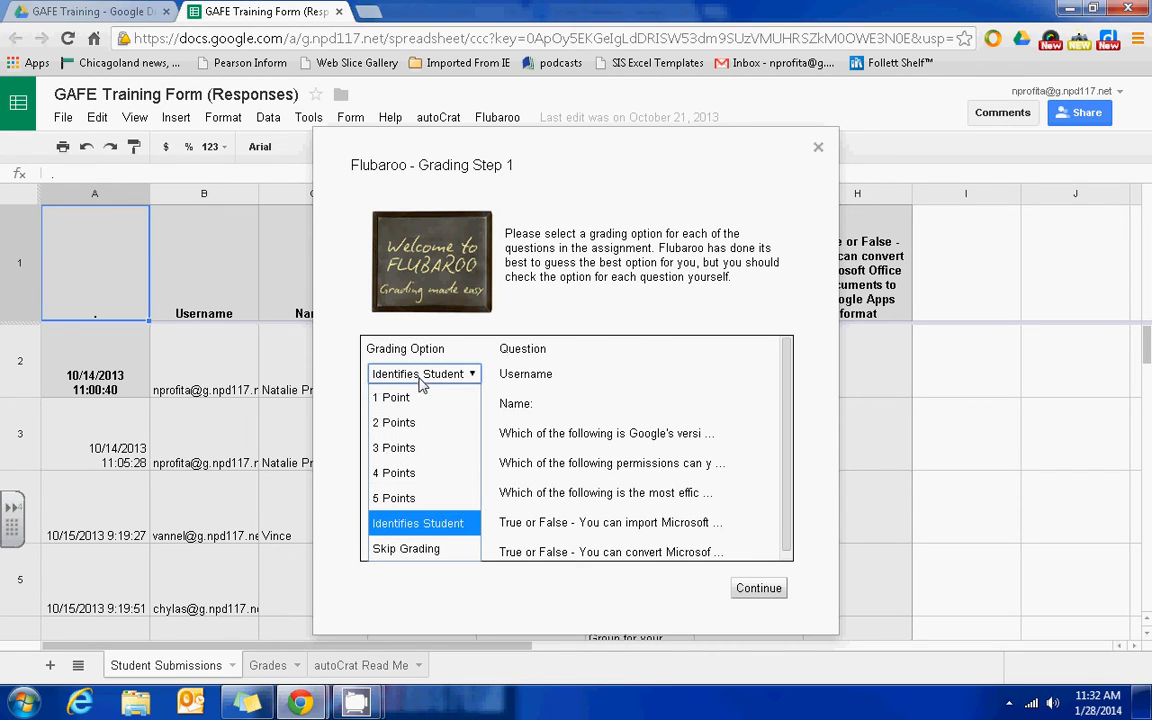
{"action": "left_click", "coordinate": [414, 531]}
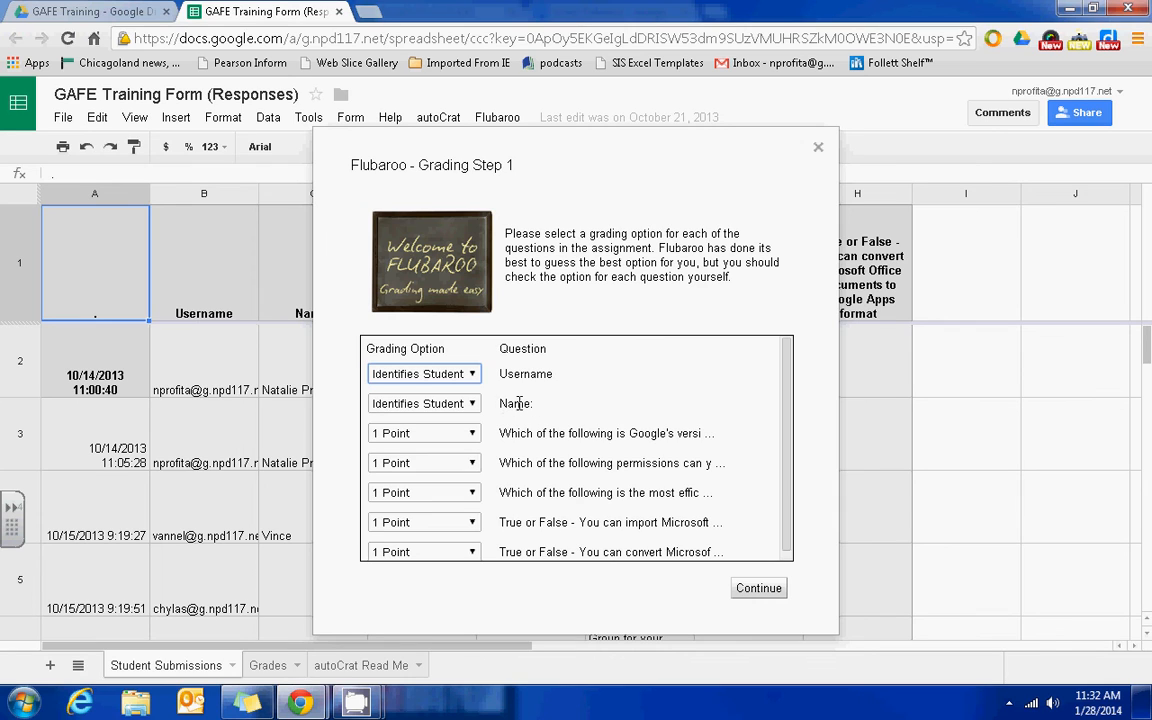
{"action": "left_click", "coordinate": [458, 411]}
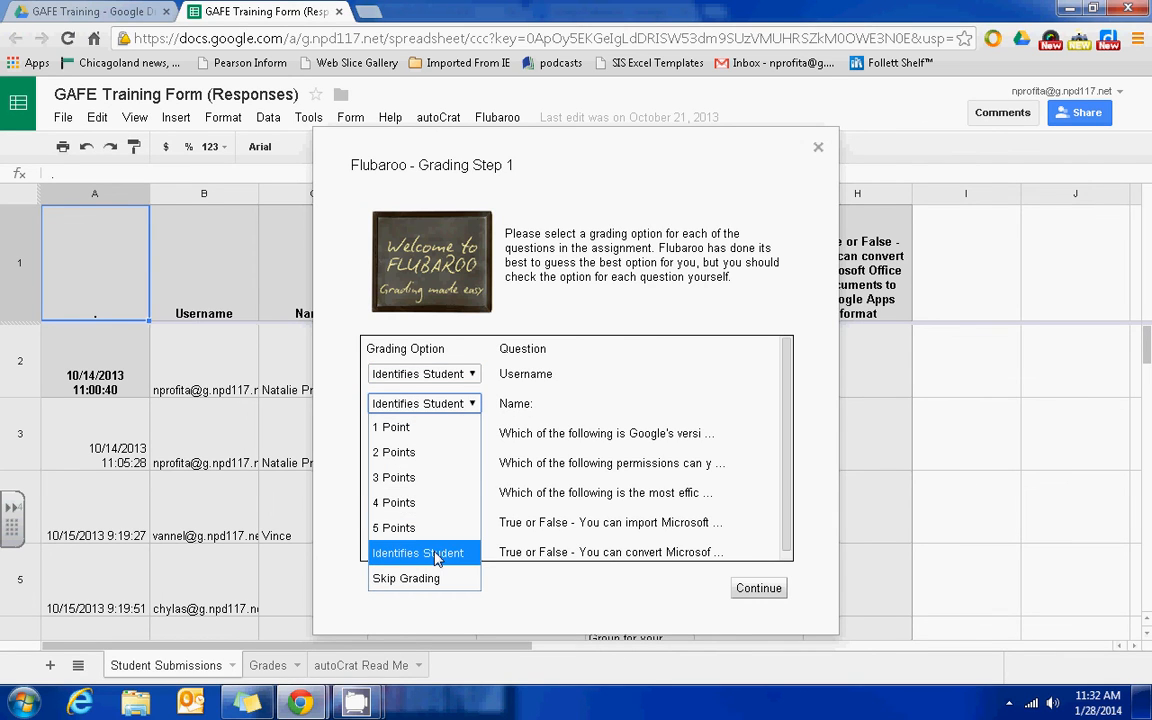
{"action": "left_click", "coordinate": [450, 545]}
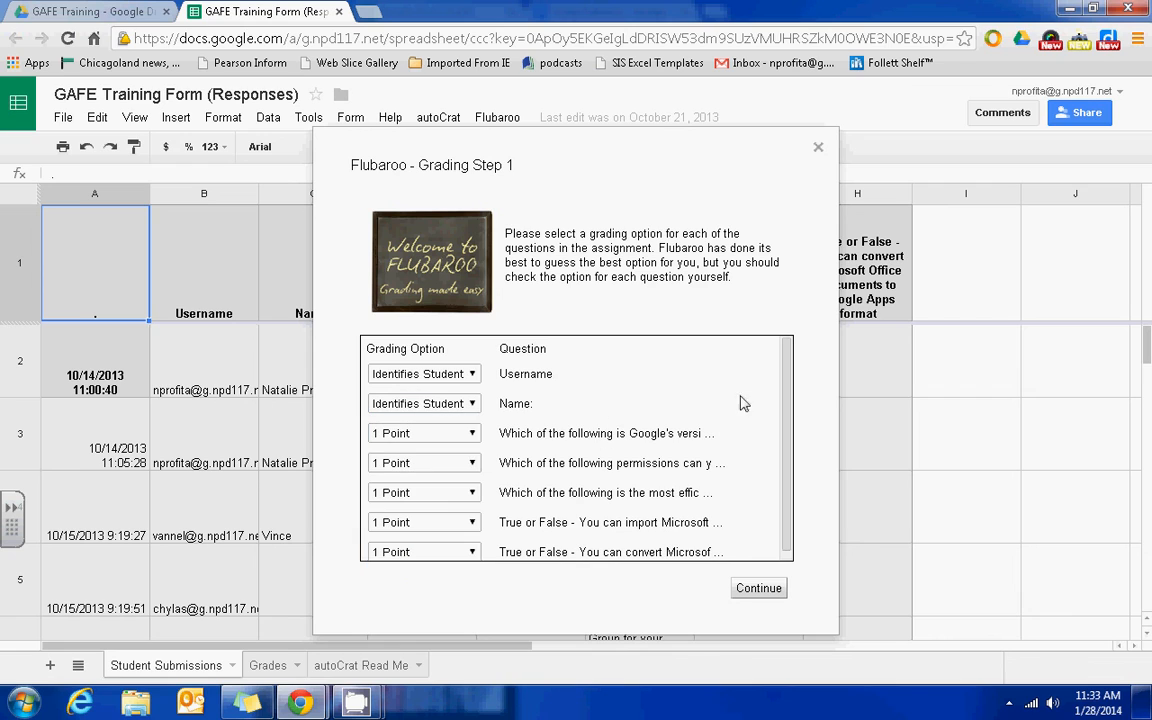
Check the available point options, keep all five questions at 1 Point, and continue to Grading Step 2.
{"action": "scroll", "coordinate": [787, 462], "scroll_direction": "down", "scroll_amount": 1}
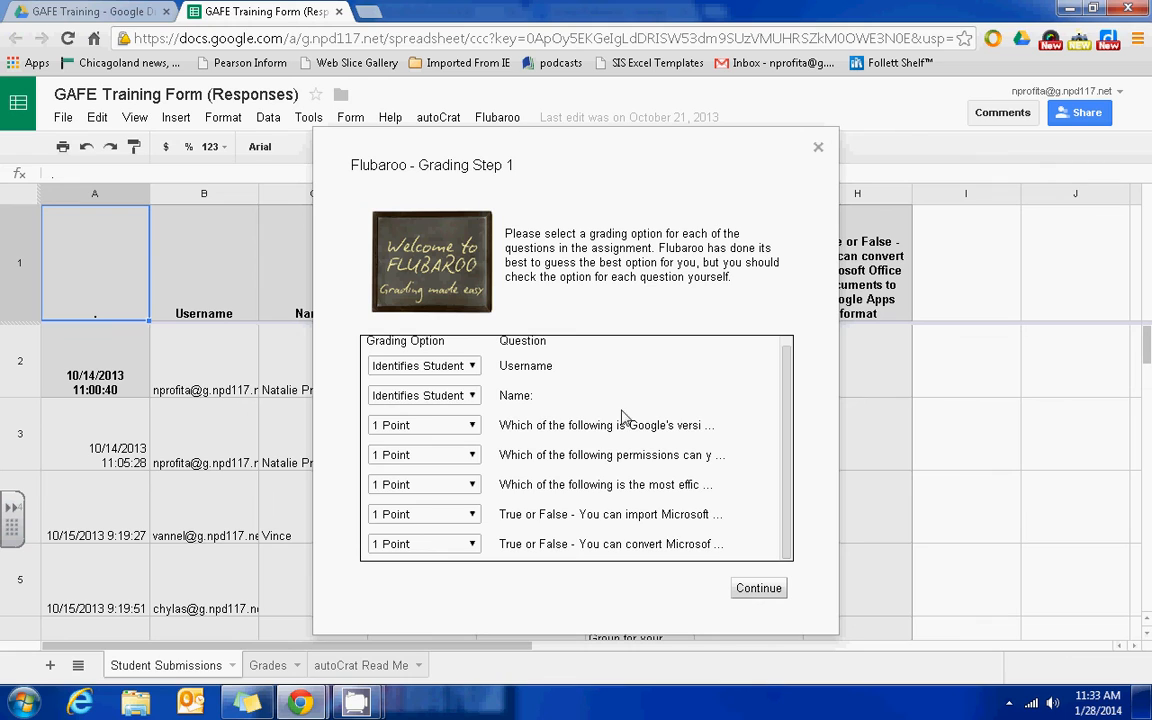
{"action": "left_click", "coordinate": [458, 427]}
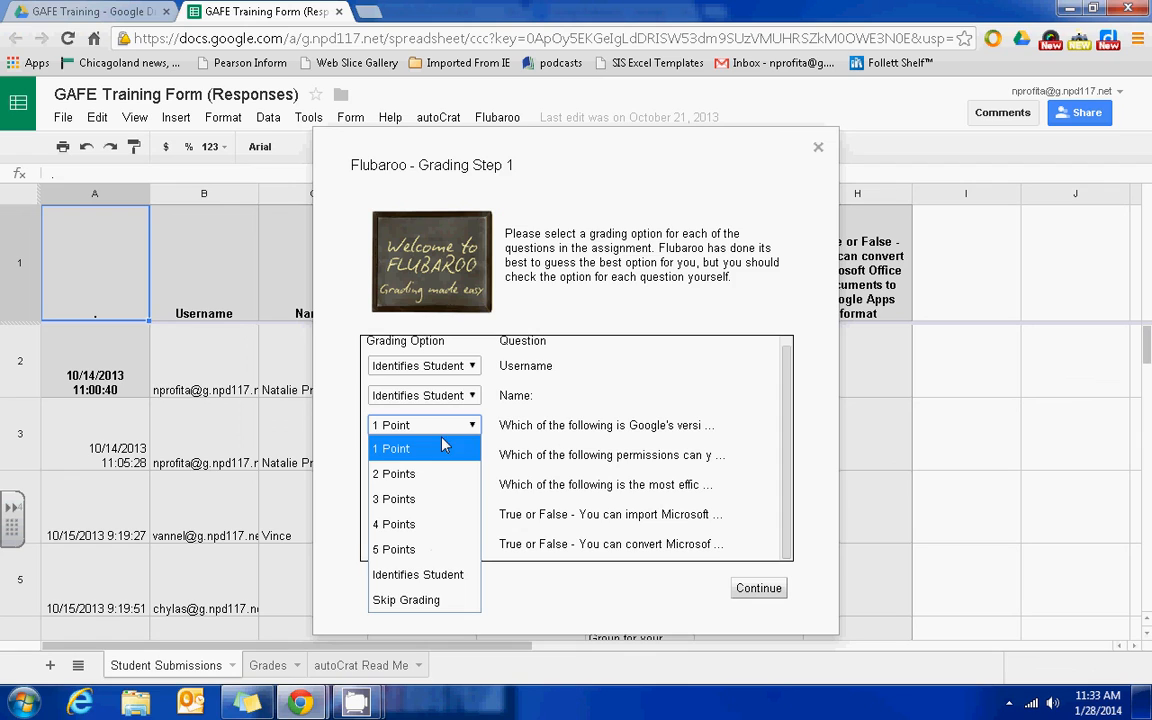
{"action": "left_click", "coordinate": [600, 452]}
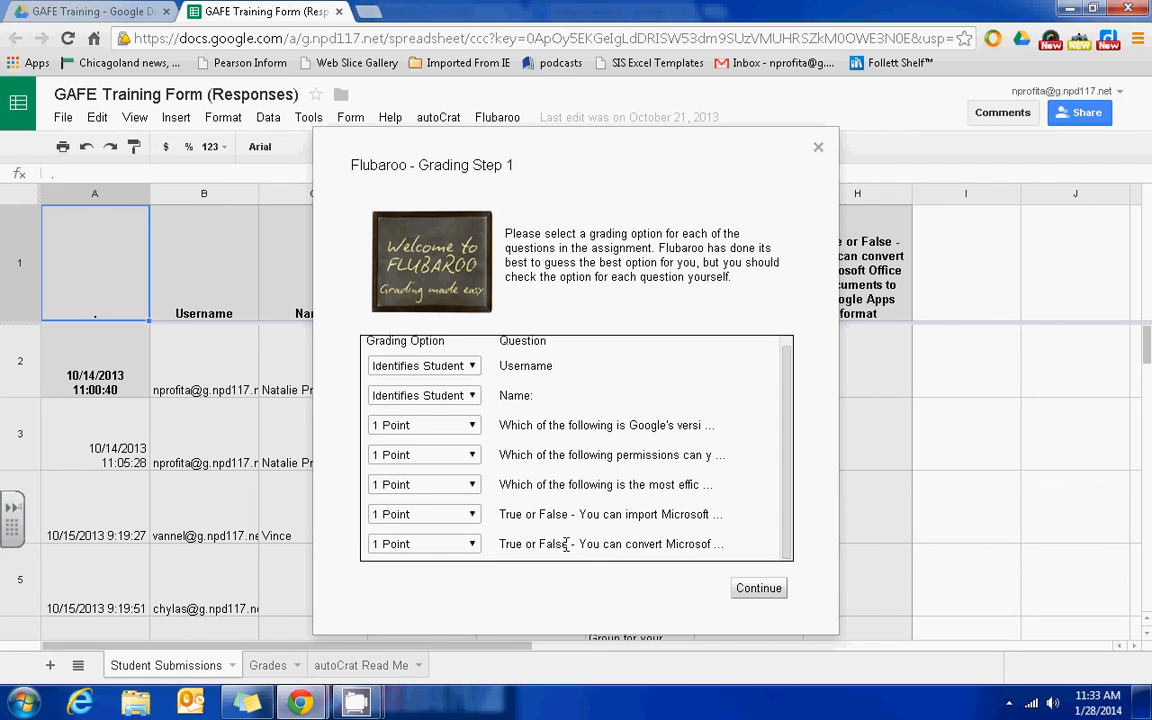
{"action": "left_click", "coordinate": [470, 545]}
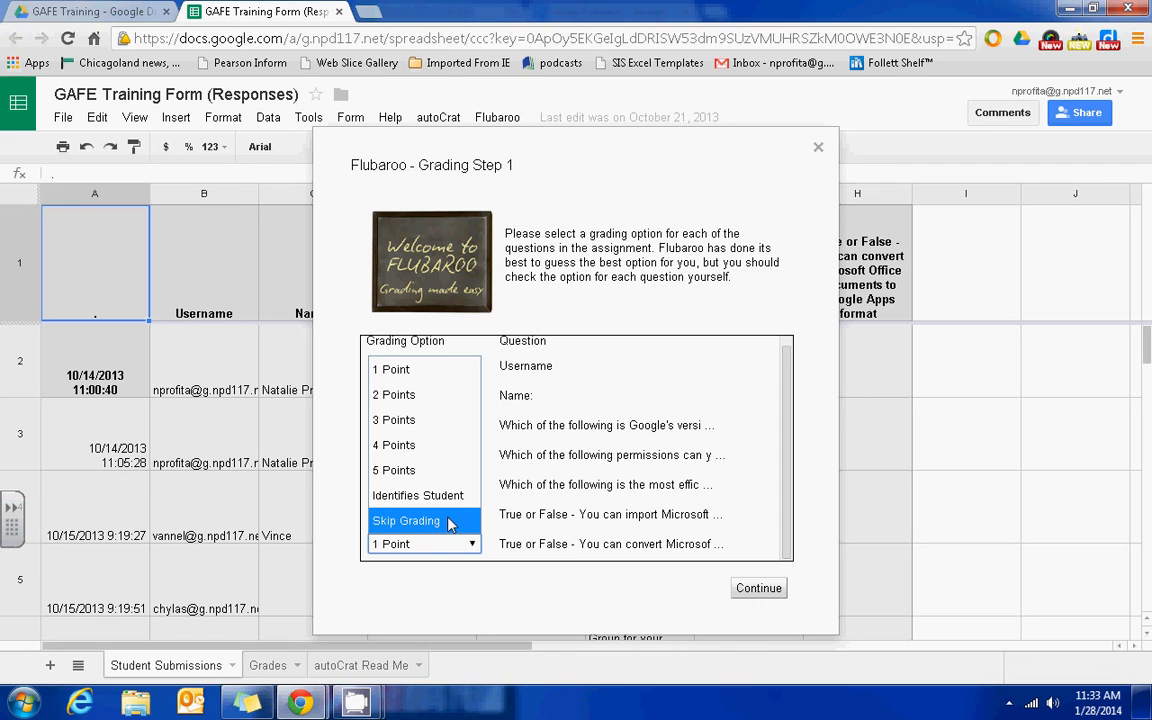
{"action": "left_click", "coordinate": [630, 489]}
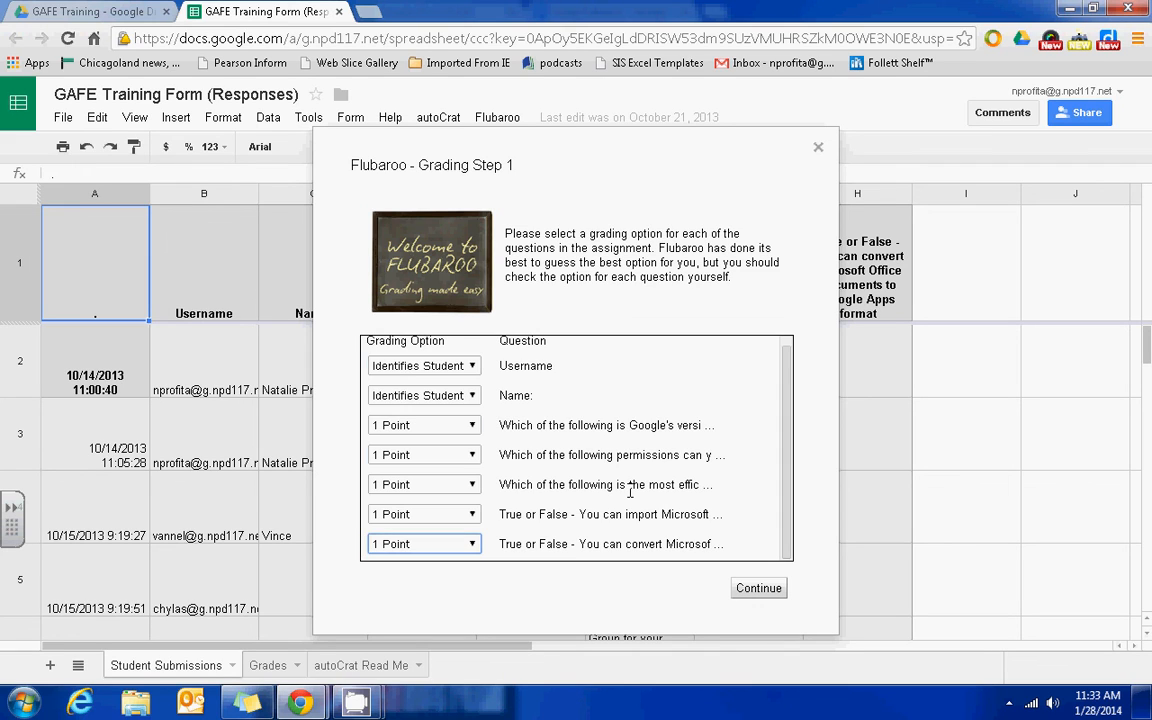
{"action": "left_click", "coordinate": [762, 598]}
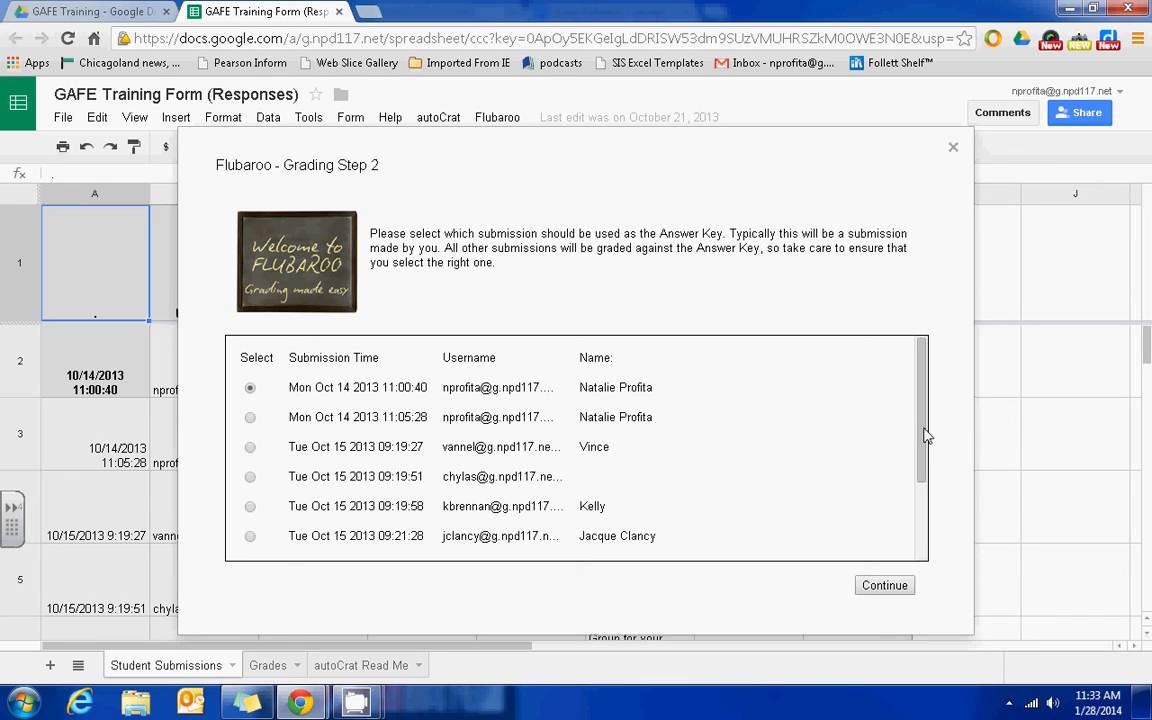
Choose the Mon Oct 14 2013 11:00:40 submission as the answer key and grade the other submissions against it.
{"action": "left_click_drag", "start_coordinate": [925, 435], "coordinate": [931, 553]}
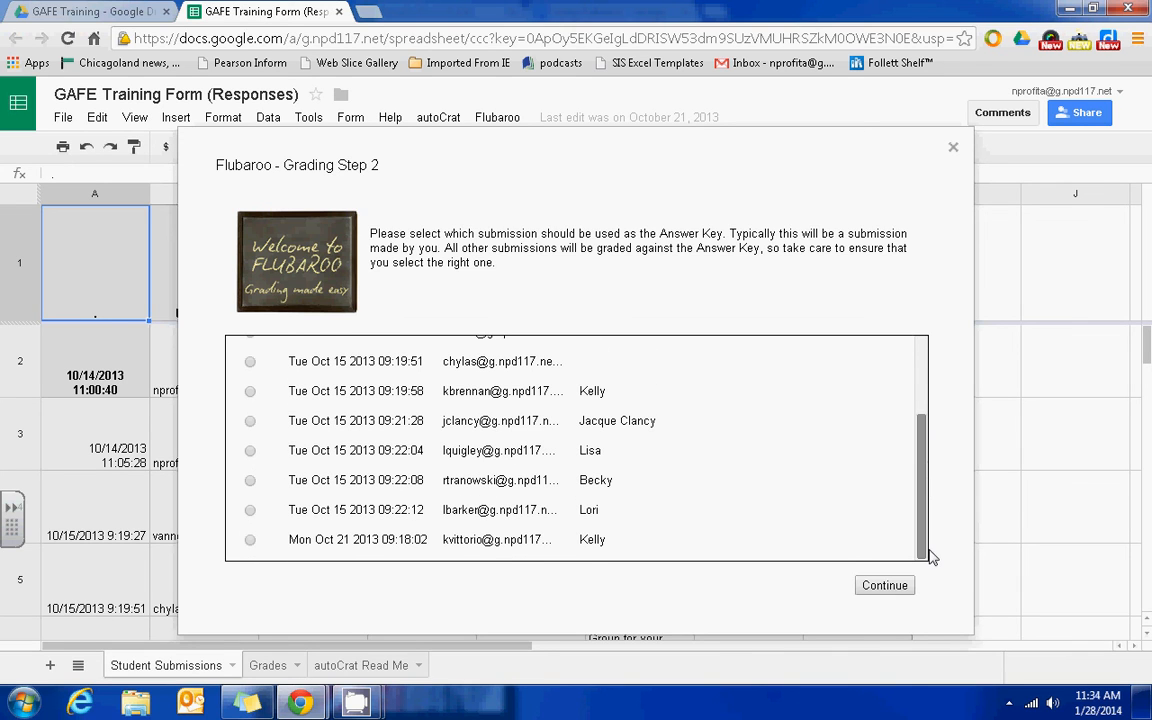
{"action": "left_click", "coordinate": [250, 541]}
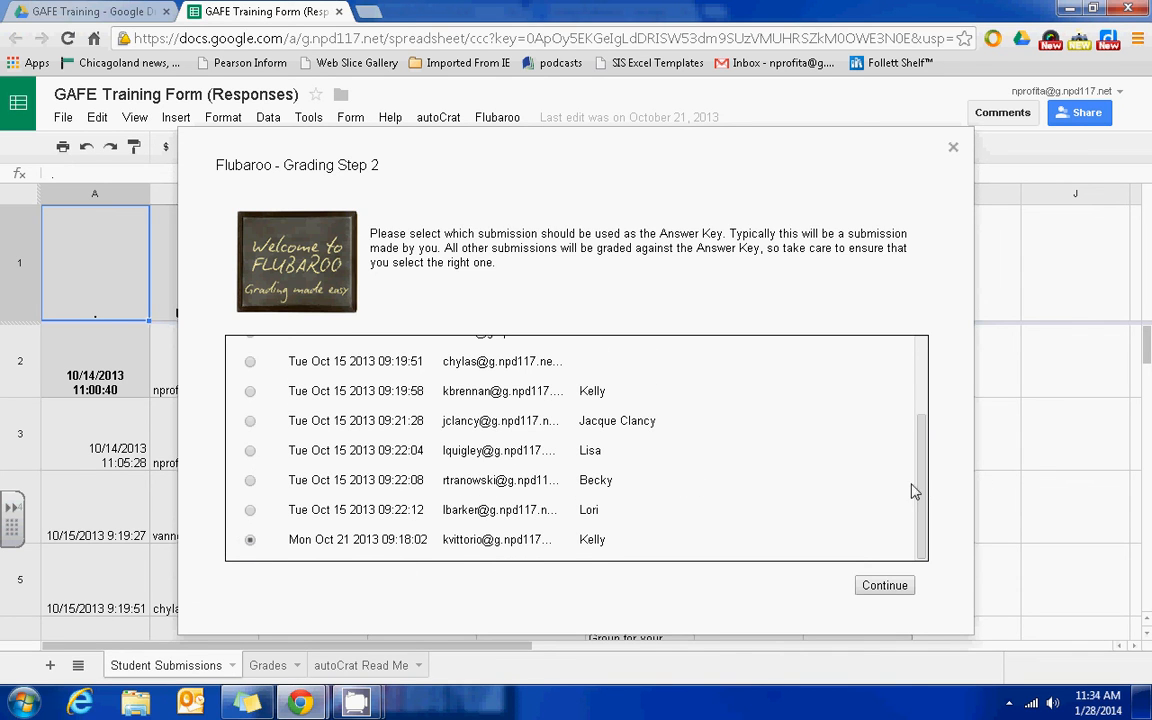
{"action": "left_click_drag", "start_coordinate": [920, 494], "coordinate": [355, 347]}
{"action": "left_click", "coordinate": [250, 387]}
{"action": "left_click", "coordinate": [893, 589]}
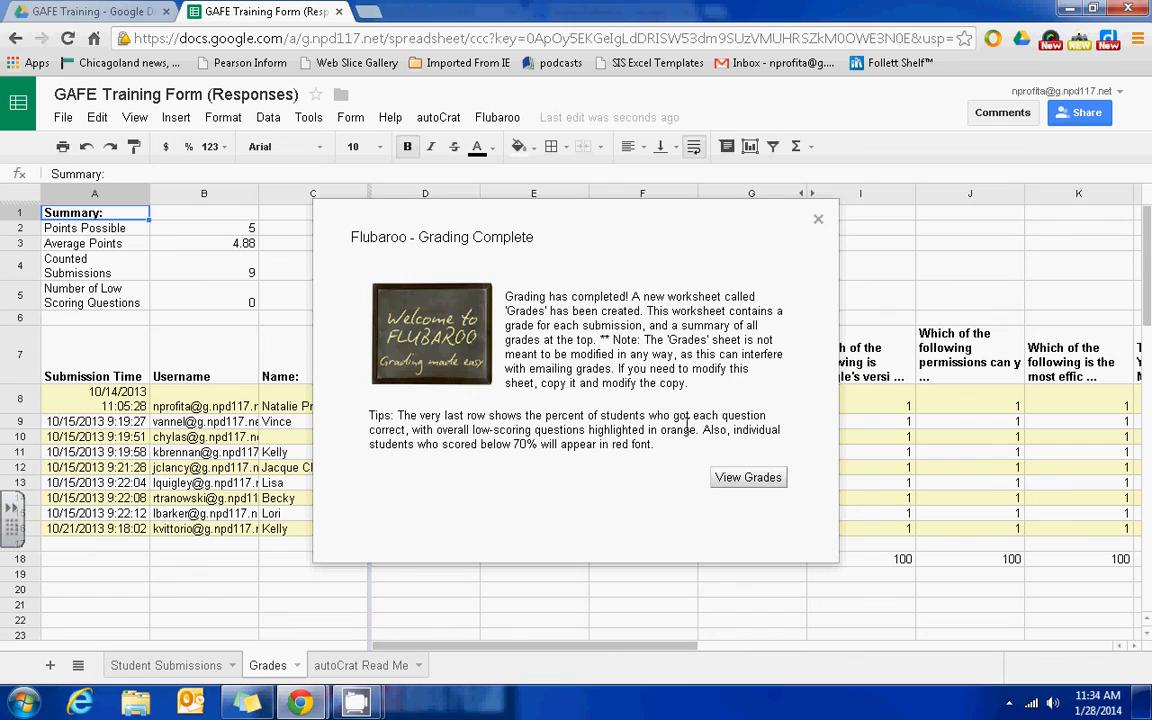
View the Grades sheet and examine the summary, each student's total, and the per-question scores.
{"action": "left_click", "coordinate": [752, 483]}
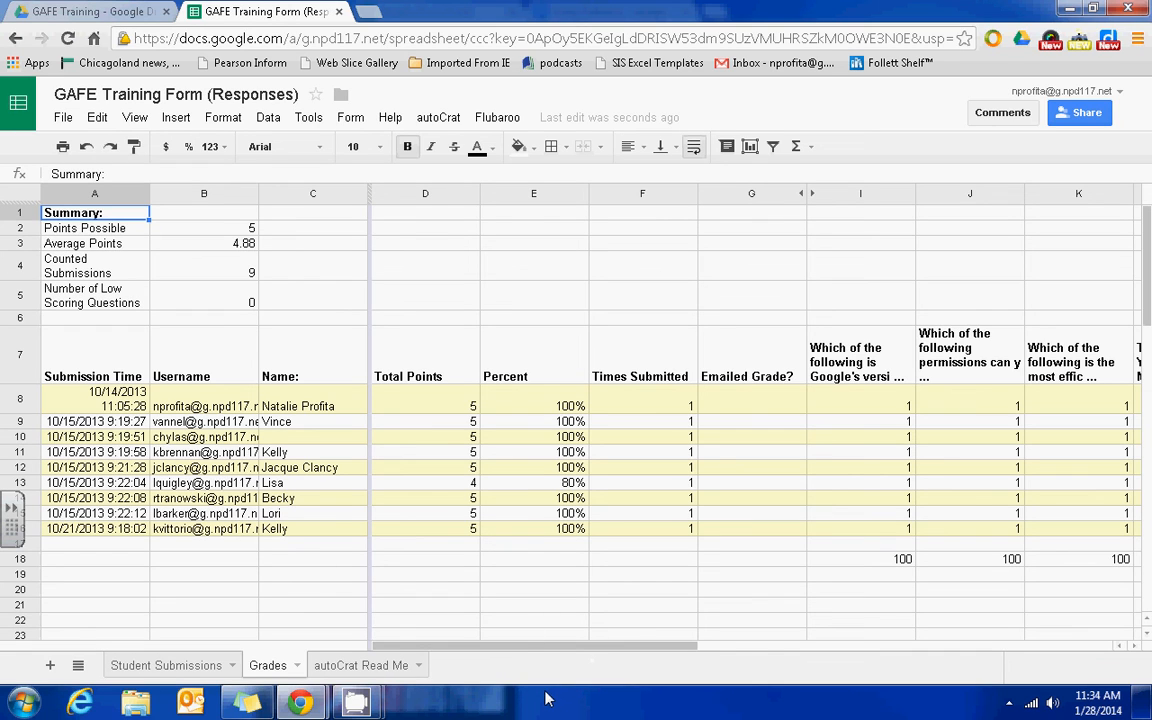
{"action": "left_click_drag", "start_coordinate": [530, 650], "coordinate": [727, 651]}
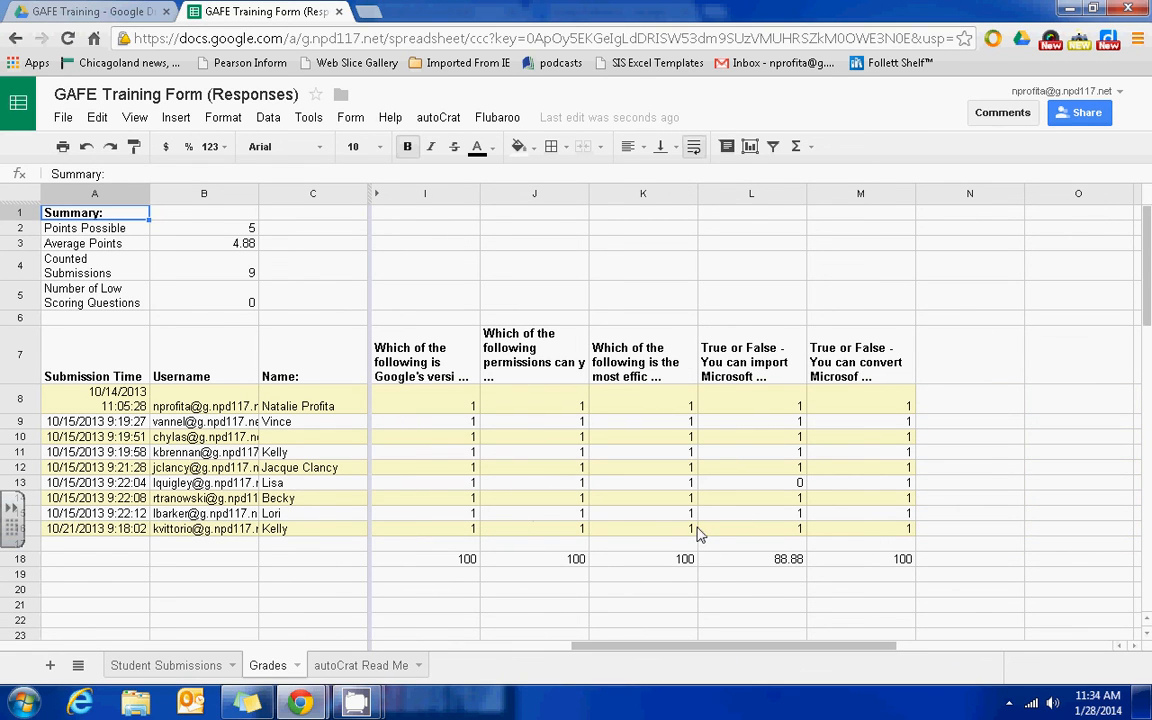
{"action": "left_click_drag", "start_coordinate": [718, 656], "coordinate": [500, 632]}
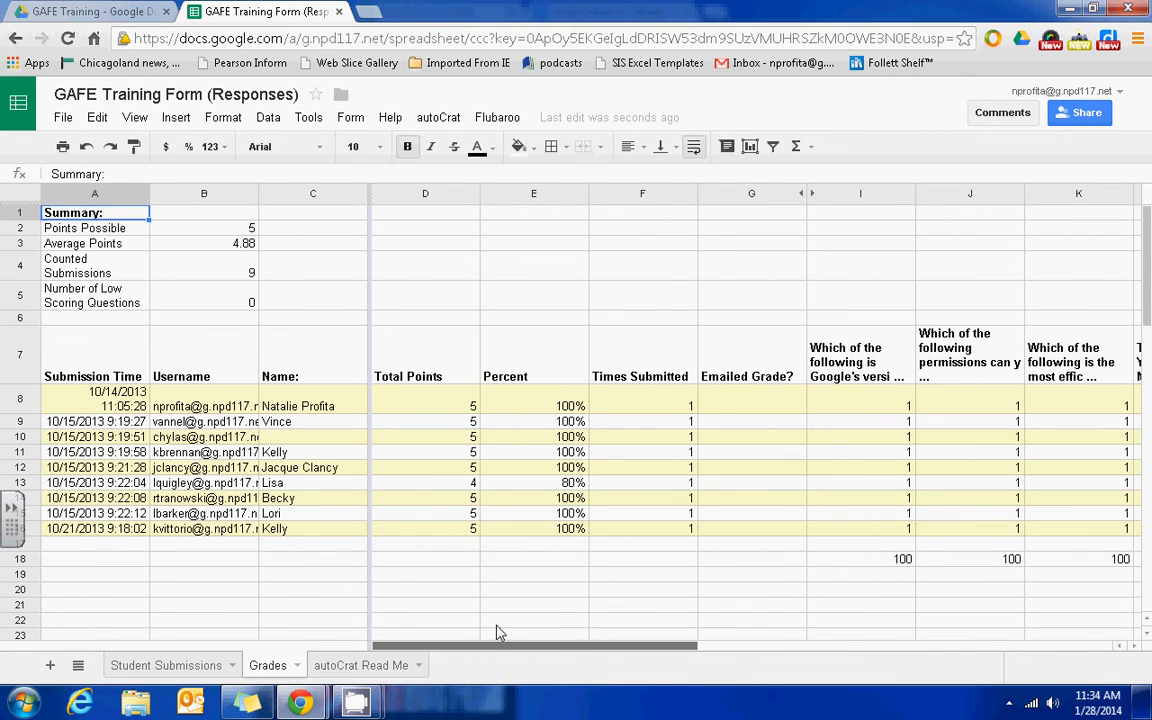